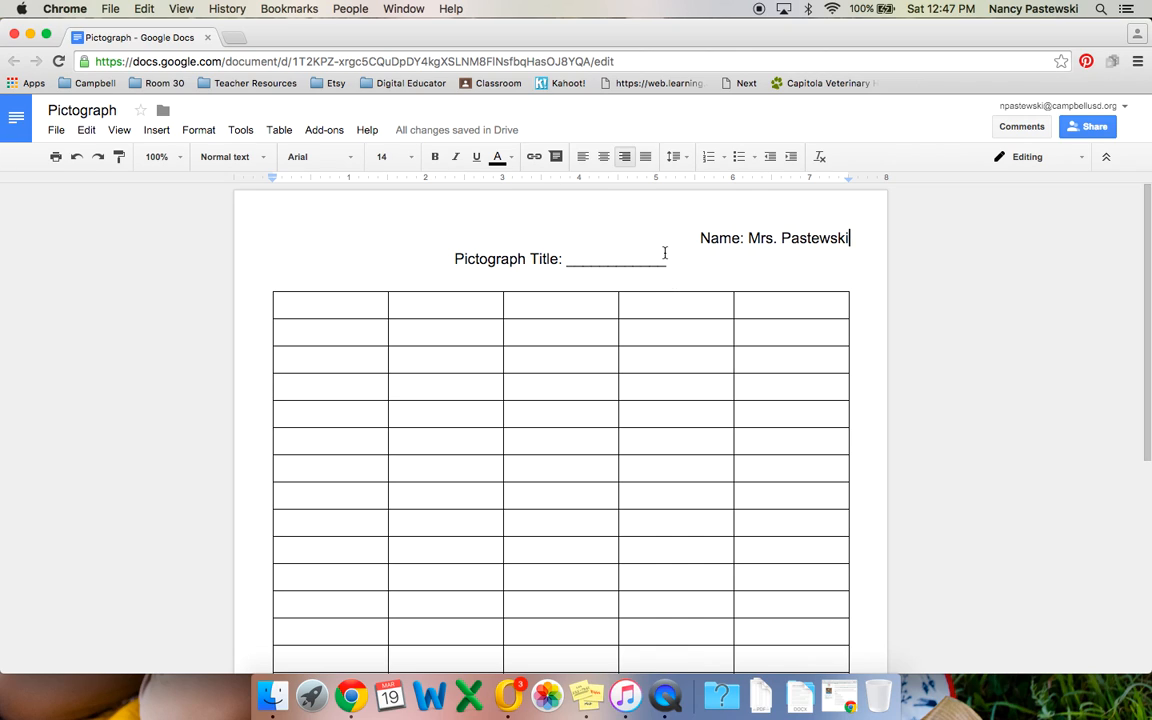
Step: Replace the pictograph title placeholder above the table with "What is your favorite fruit?" and make it bold
{"action": "left_click_drag", "start_coordinate": [666, 259], "coordinate": [456, 259]}
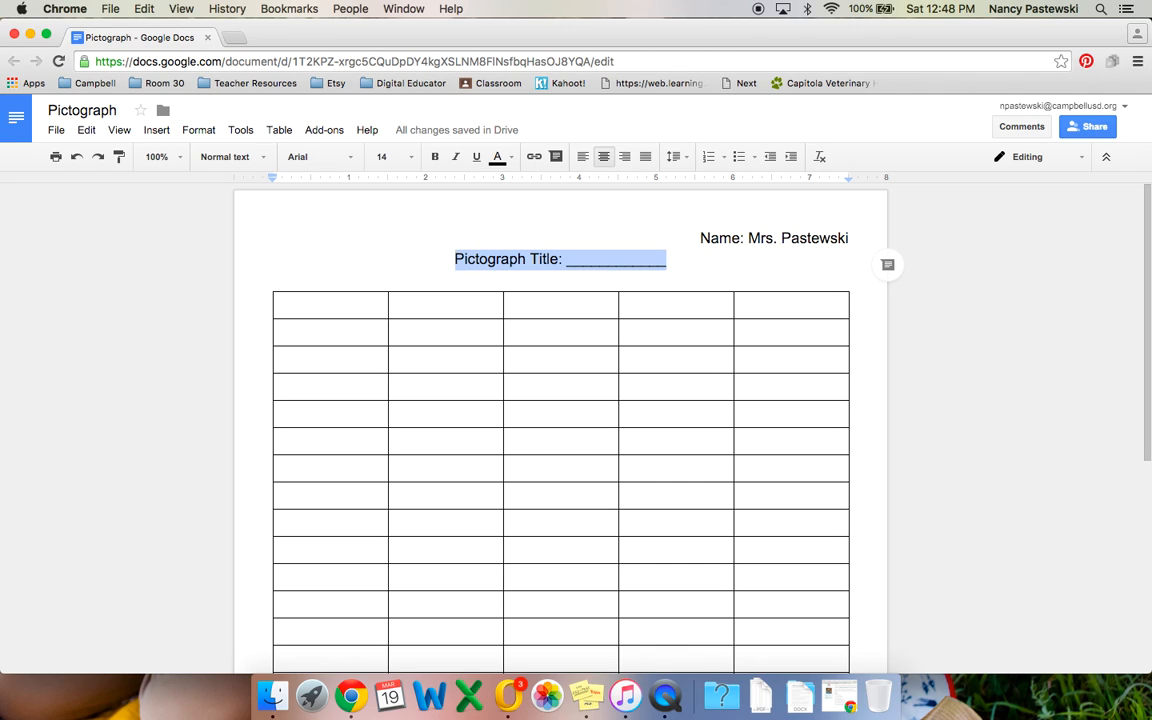
{"action": "type", "text": "What is yo"}
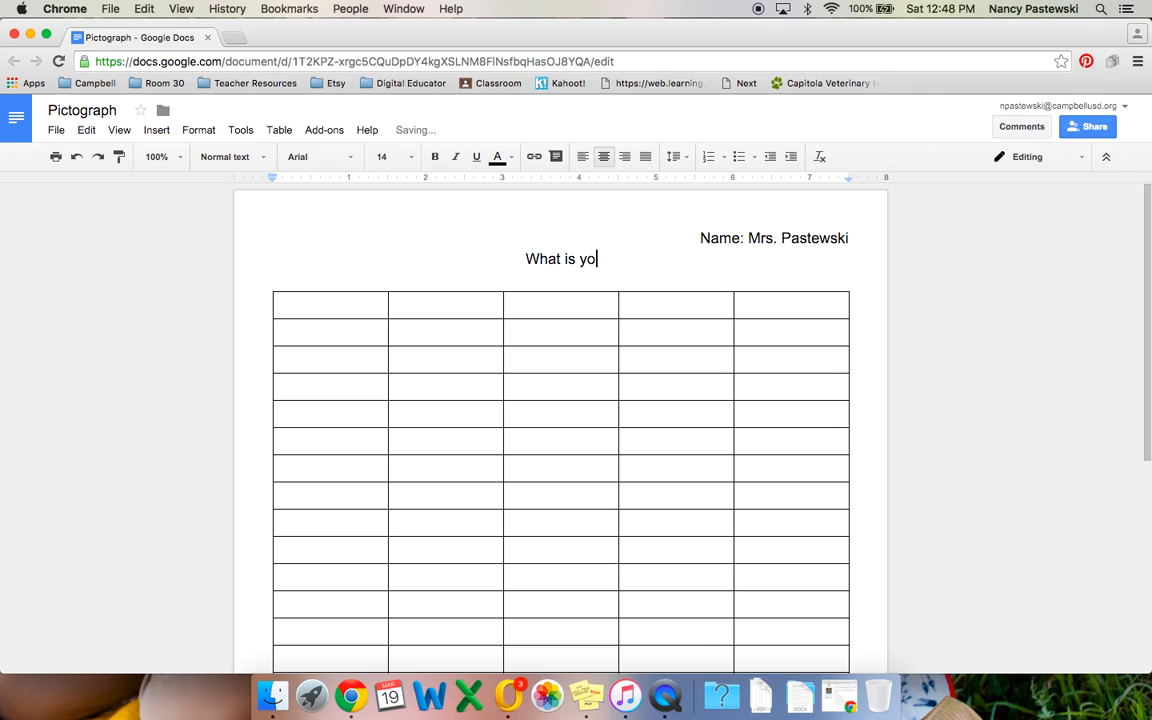
{"action": "type", "text": "ur favorite frui"}
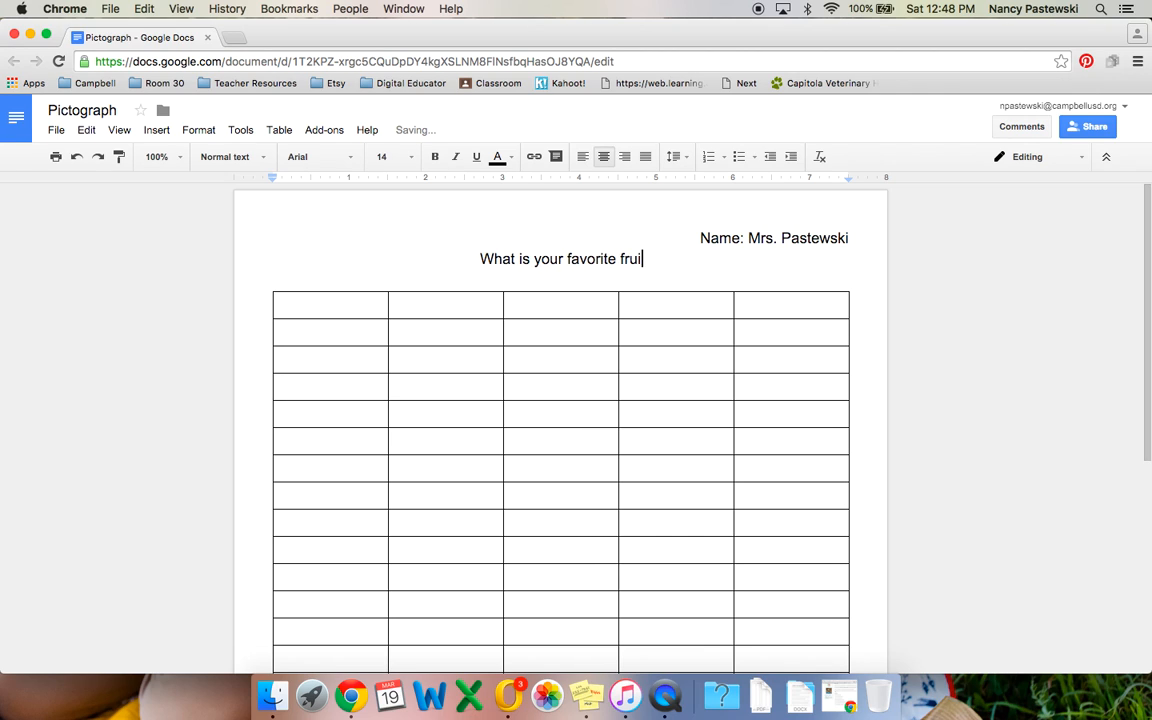
{"action": "type", "text": "t?"}
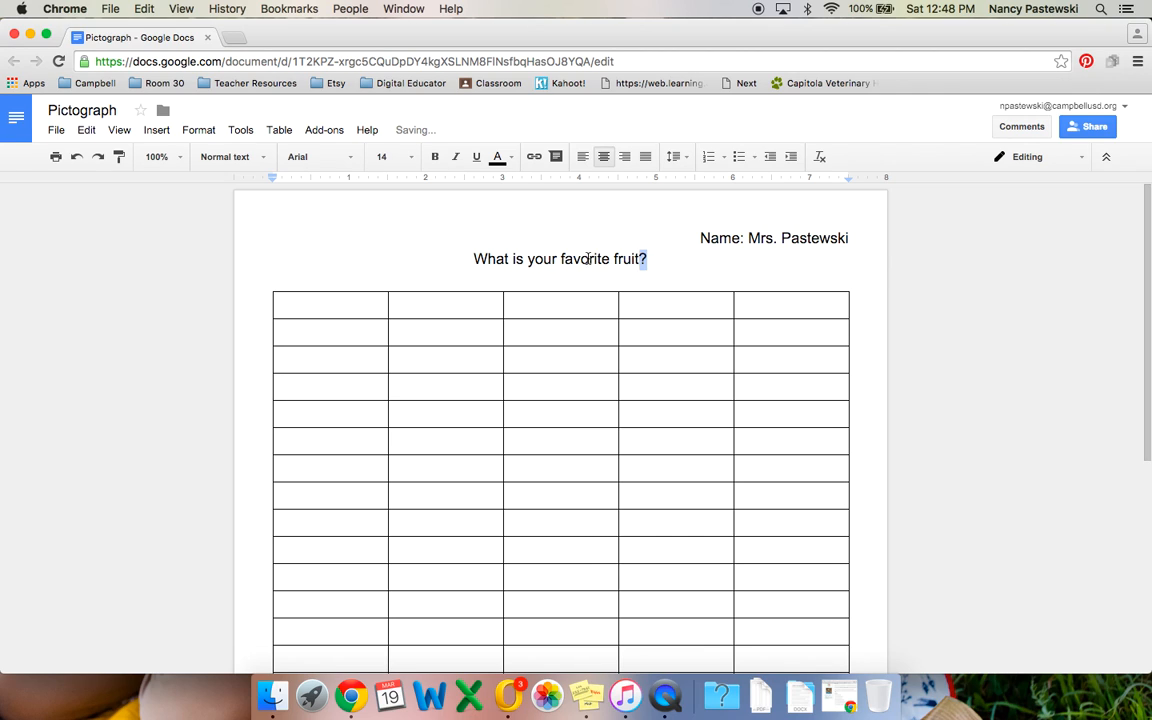
{"action": "left_click_drag", "start_coordinate": [646, 258], "coordinate": [478, 259]}
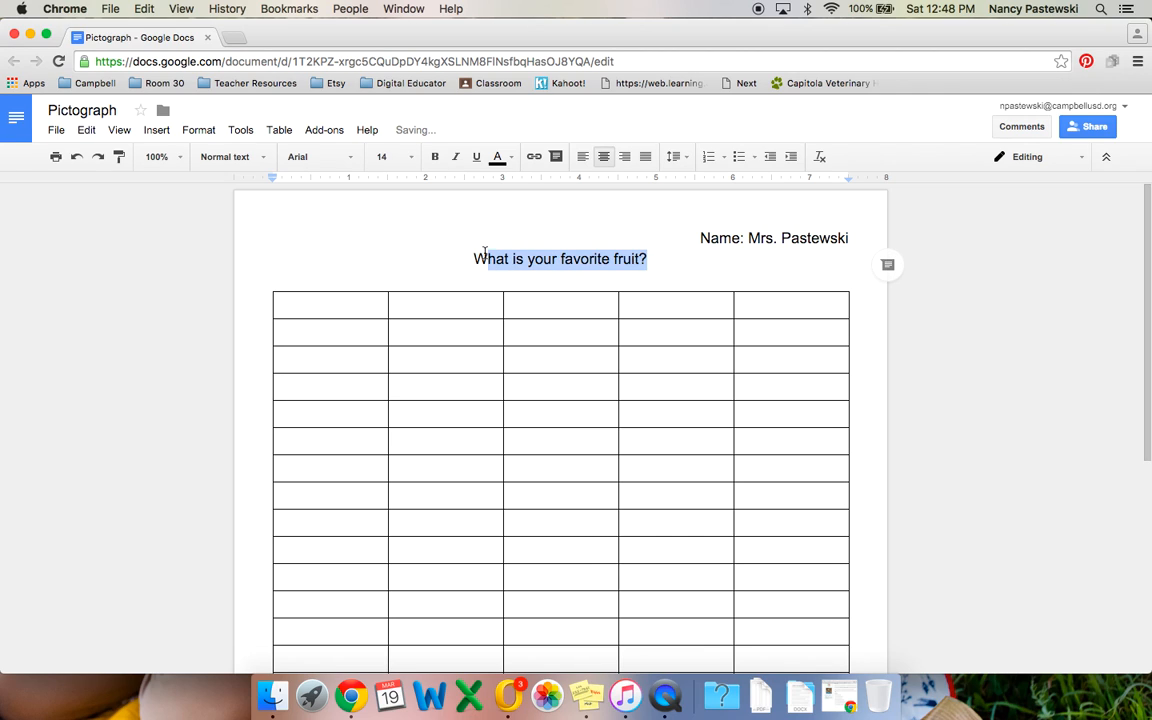
{"action": "left_click", "coordinate": [435, 157]}
{"action": "left_click", "coordinate": [621, 285]}
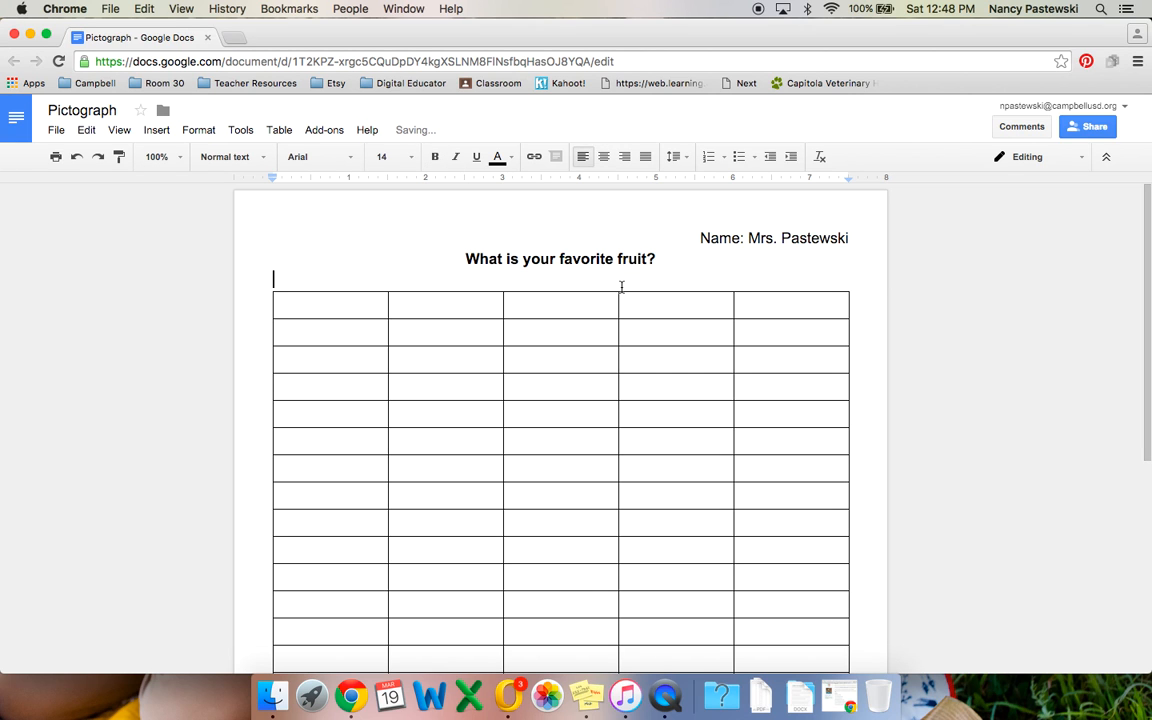
Step: Rename the first two category labels in the table's last row as Apples and Bananas
{"action": "scroll", "coordinate": [621, 287], "scroll_direction": "down", "scroll_amount": 8}
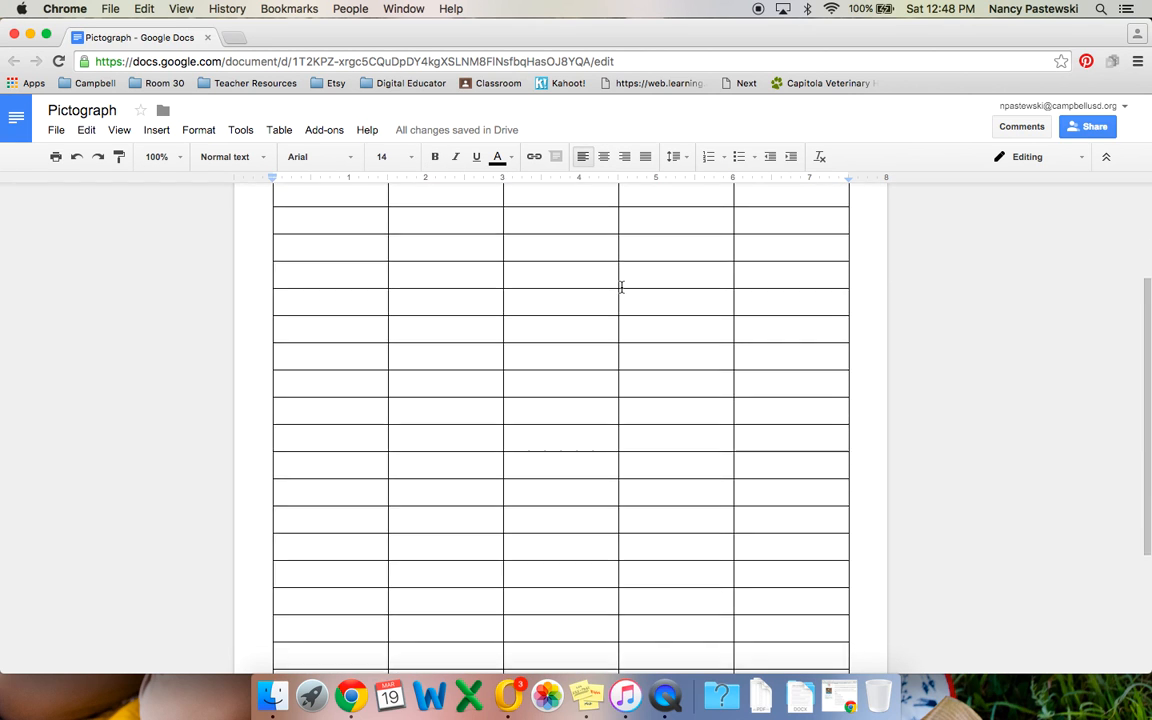
{"action": "scroll", "coordinate": [621, 287], "scroll_direction": "down", "scroll_amount": 5}
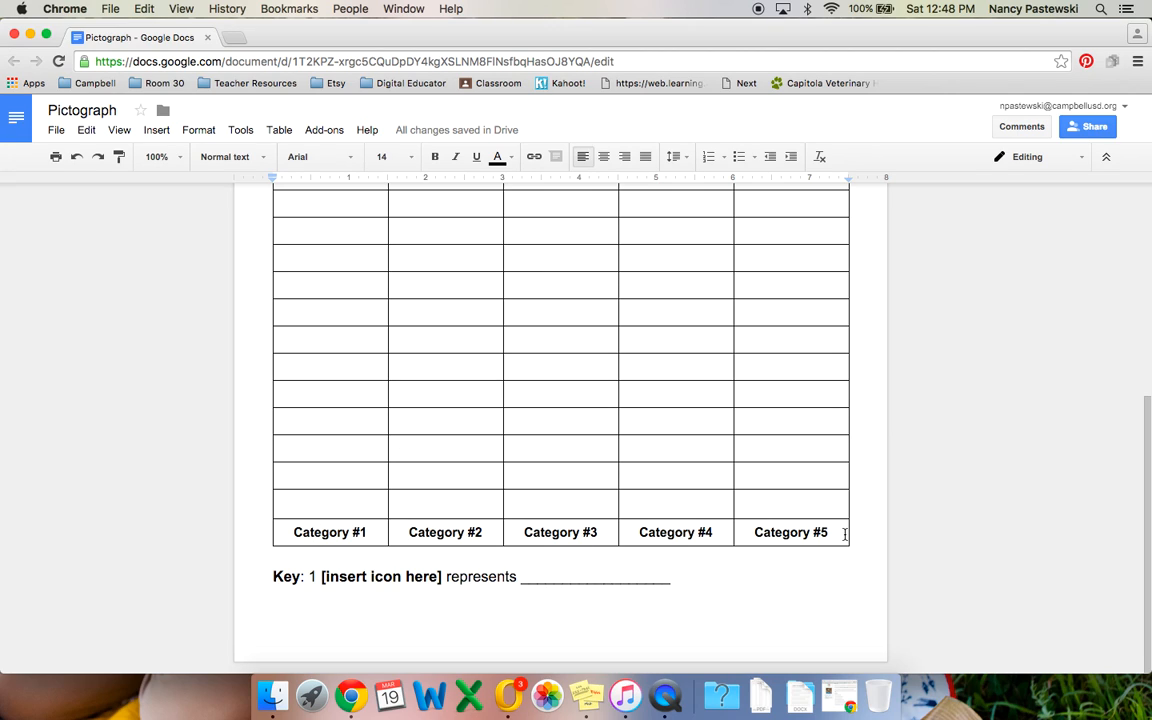
{"action": "left_click_drag", "start_coordinate": [378, 532], "coordinate": [305, 533]}
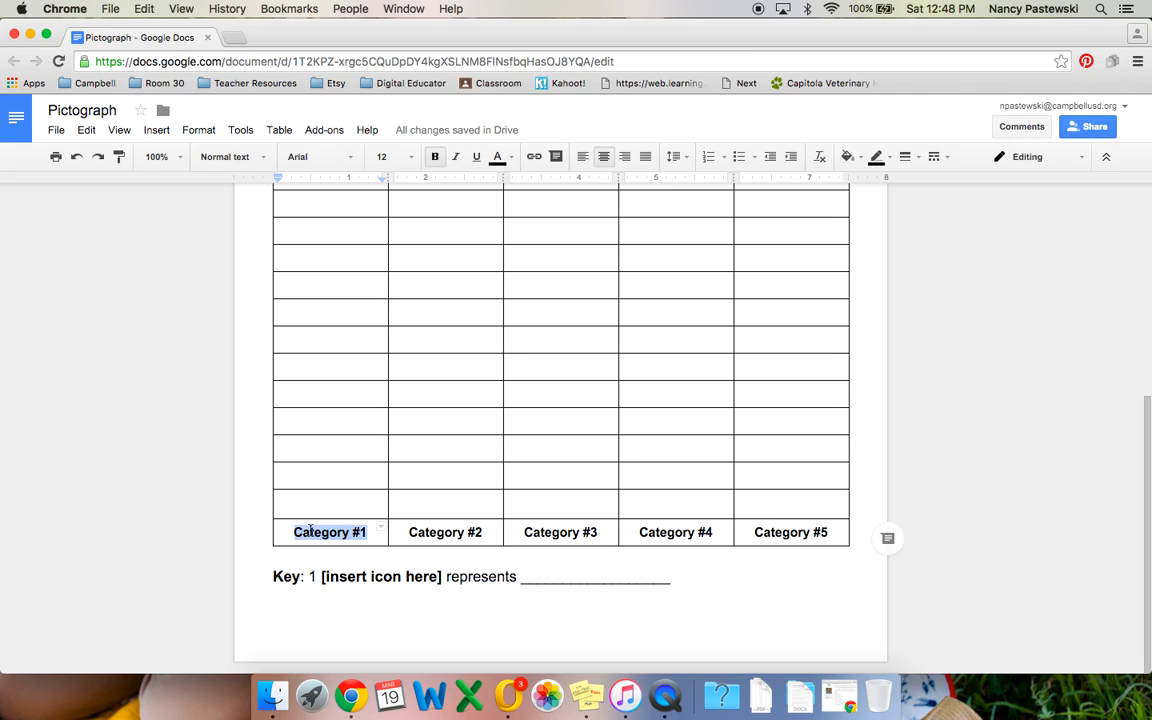
{"action": "key", "text": "BackSpace"}
{"action": "type", "text": "Apples"}
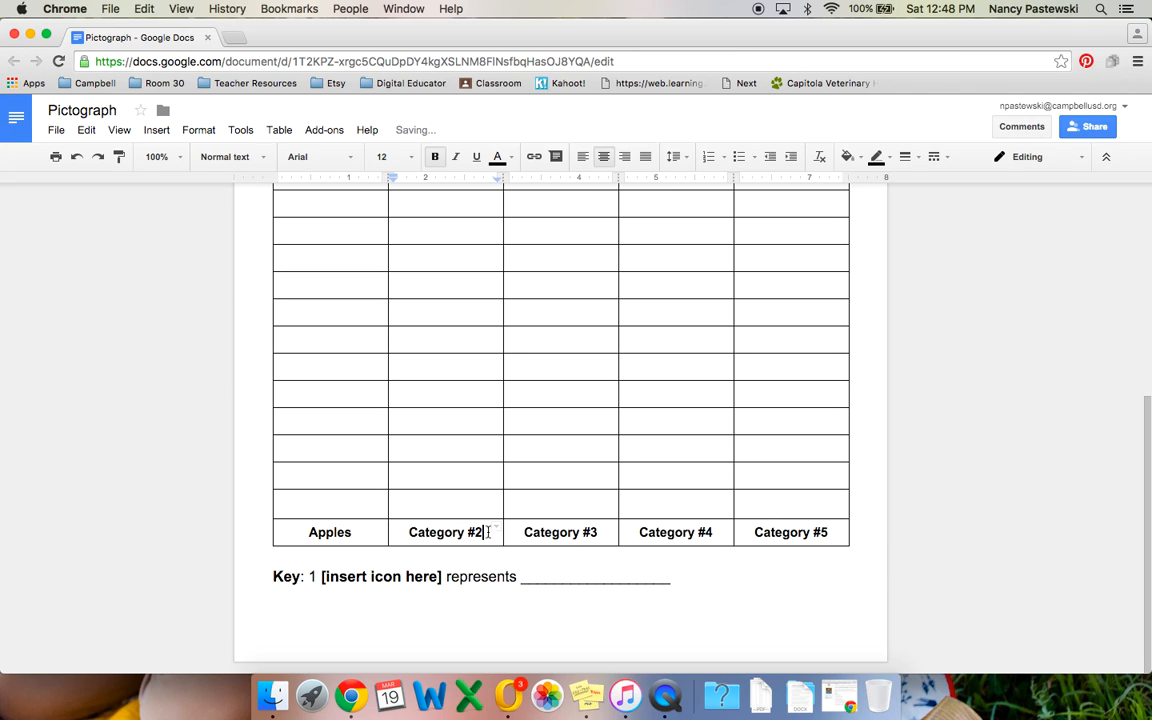
{"action": "left_click_drag", "start_coordinate": [488, 532], "coordinate": [412, 532]}
{"action": "type", "text": "Bana"}
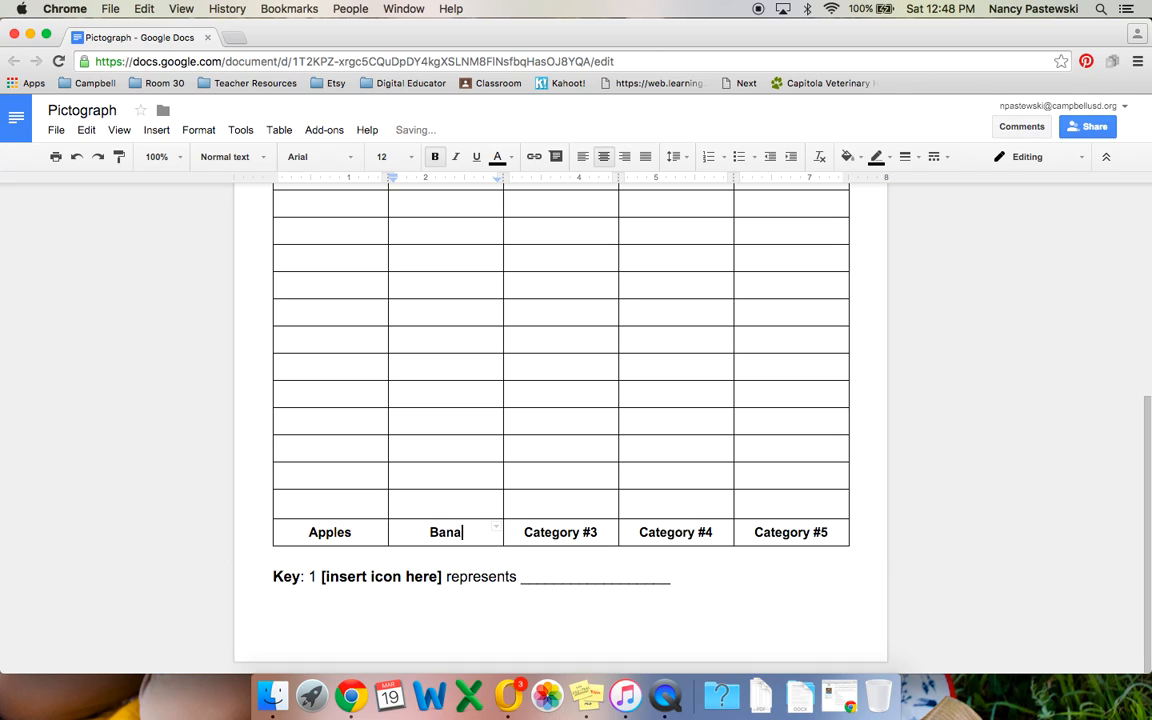
{"action": "type", "text": "nas"}
Step: Replace the Category #3, #4 and #5 labels with Grapes, Strawberries and Pears
{"action": "left_click_drag", "start_coordinate": [597, 532], "coordinate": [521, 532]}
{"action": "type", "text": "G"}
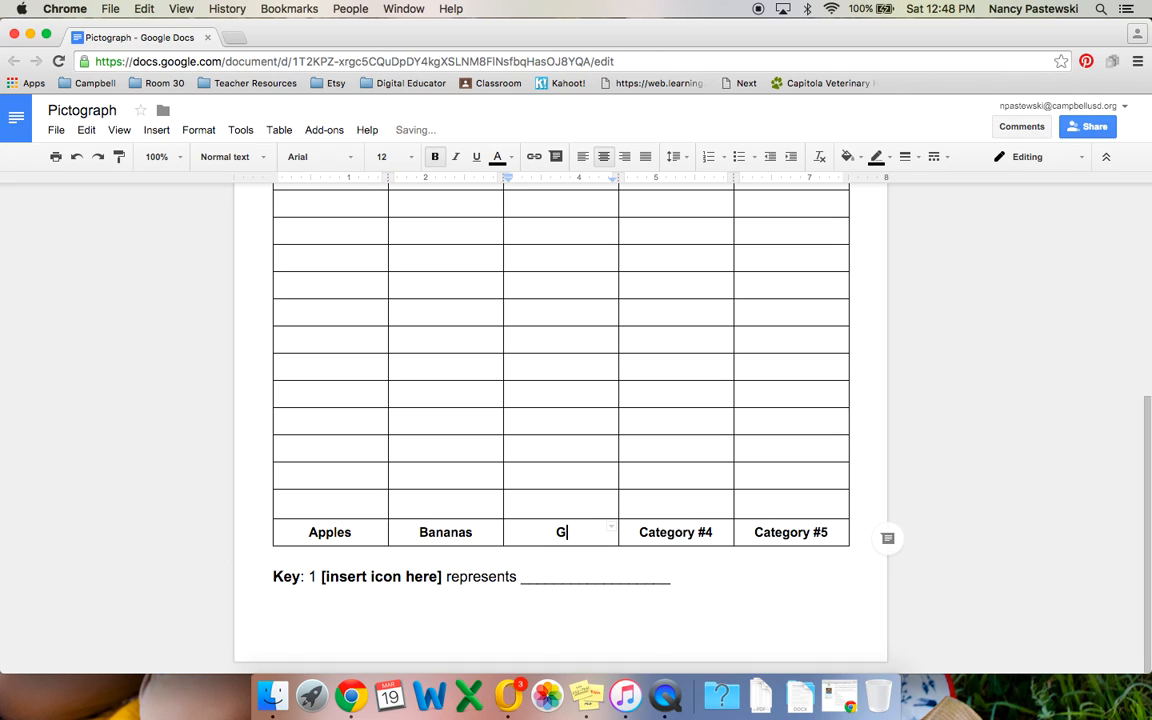
{"action": "type", "text": "rapes"}
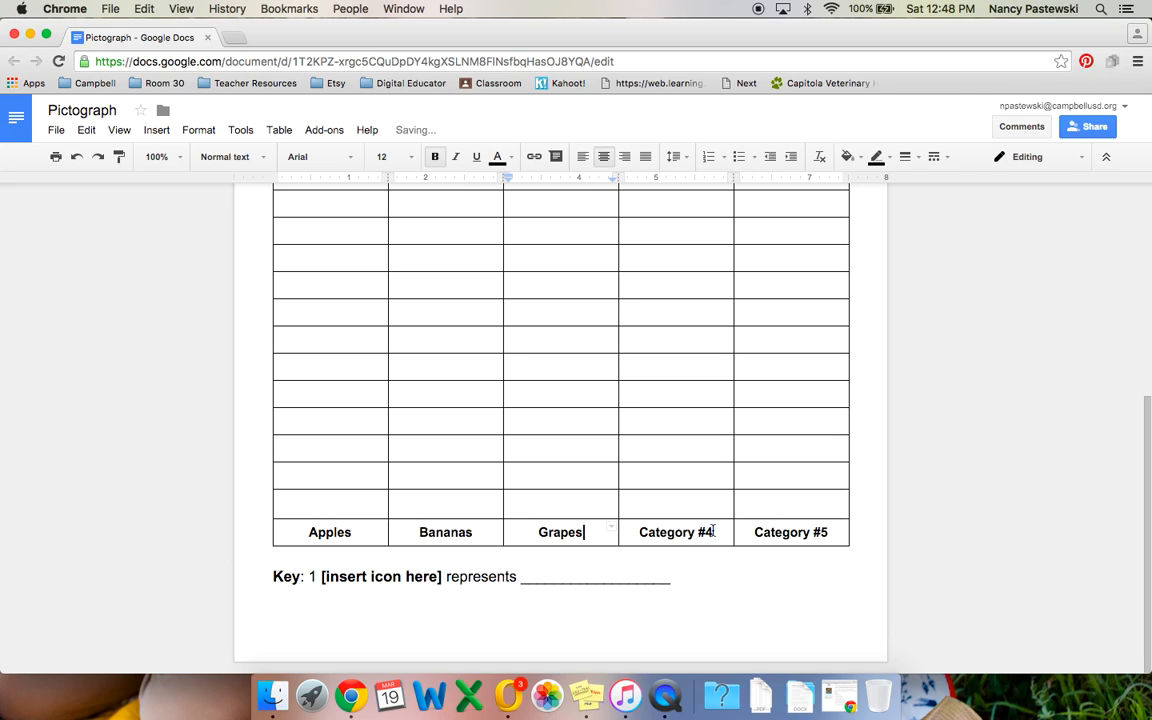
{"action": "left_click_drag", "start_coordinate": [716, 532], "coordinate": [637, 532]}
{"action": "type", "text": "S"}
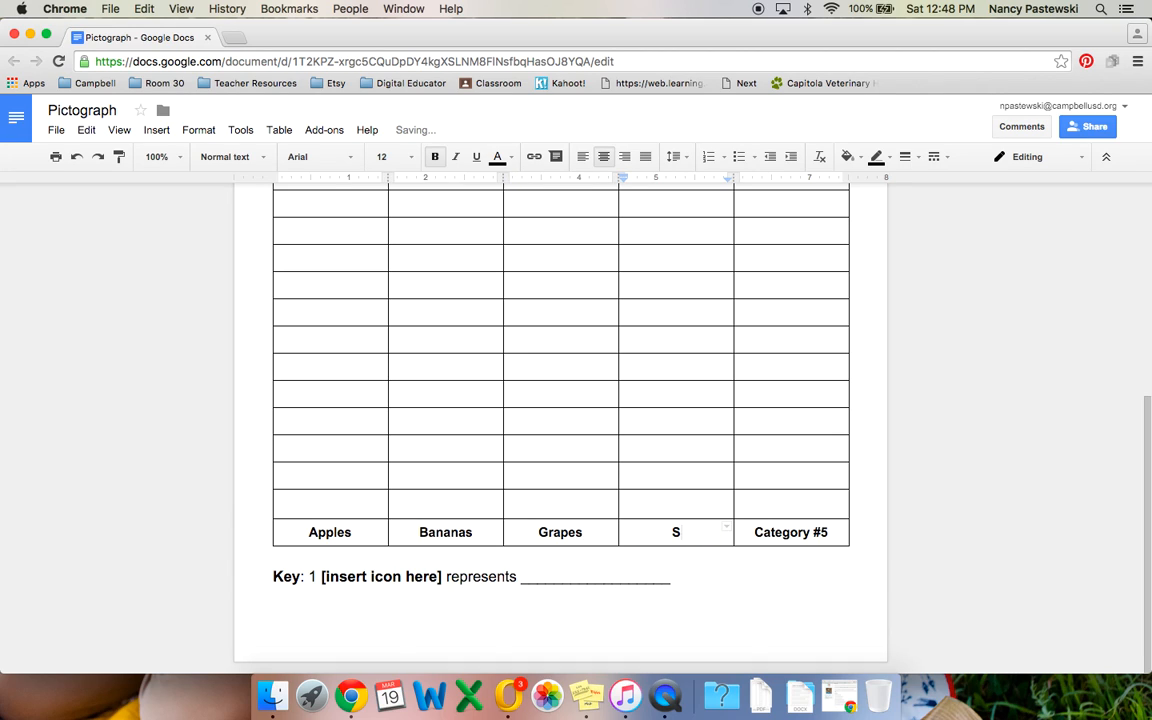
{"action": "type", "text": "trawberries"}
{"action": "left_click_drag", "start_coordinate": [826, 532], "coordinate": [753, 532]}
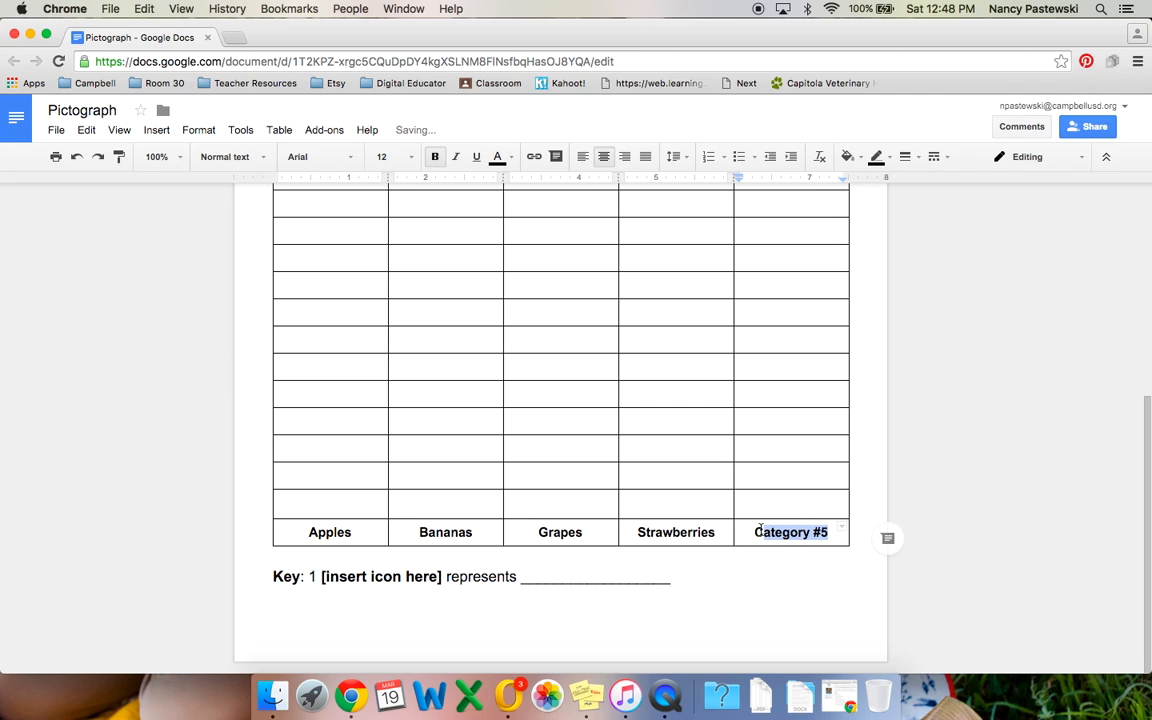
{"action": "type", "text": "Pears"}
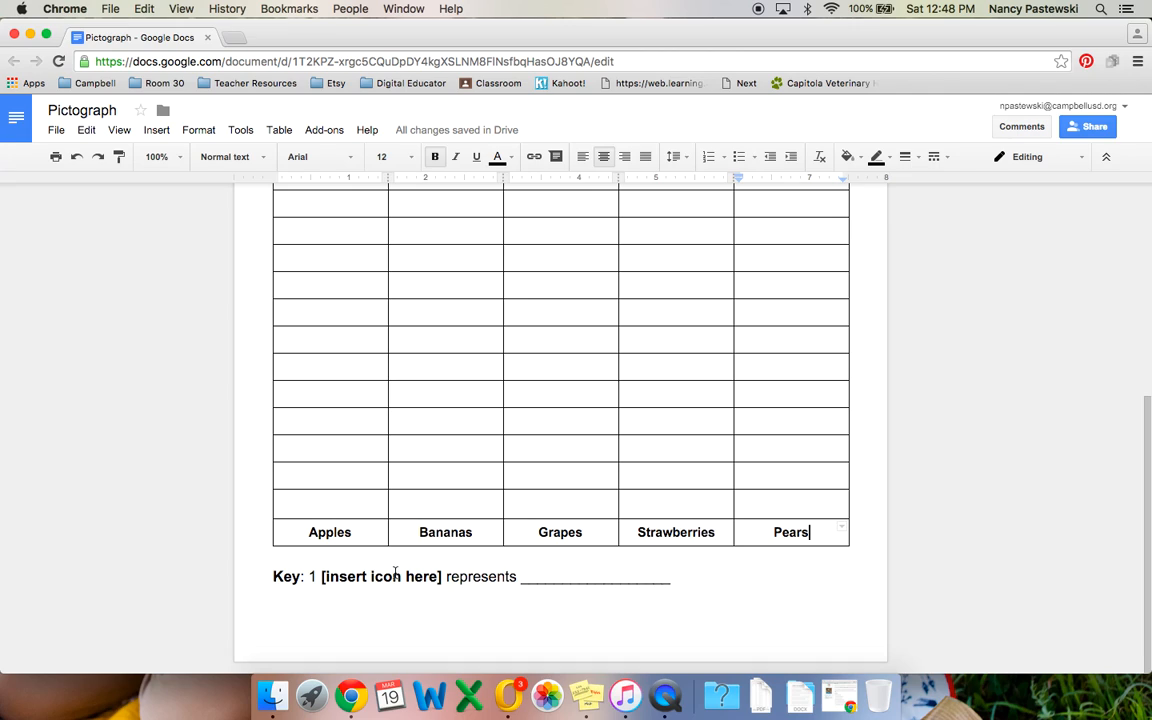
Step: Delete the "[insert icon here]" placeholder from the key line and search Google images for "clipart fruits" to insert there
{"action": "left_click_drag", "start_coordinate": [441, 577], "coordinate": [322, 578]}
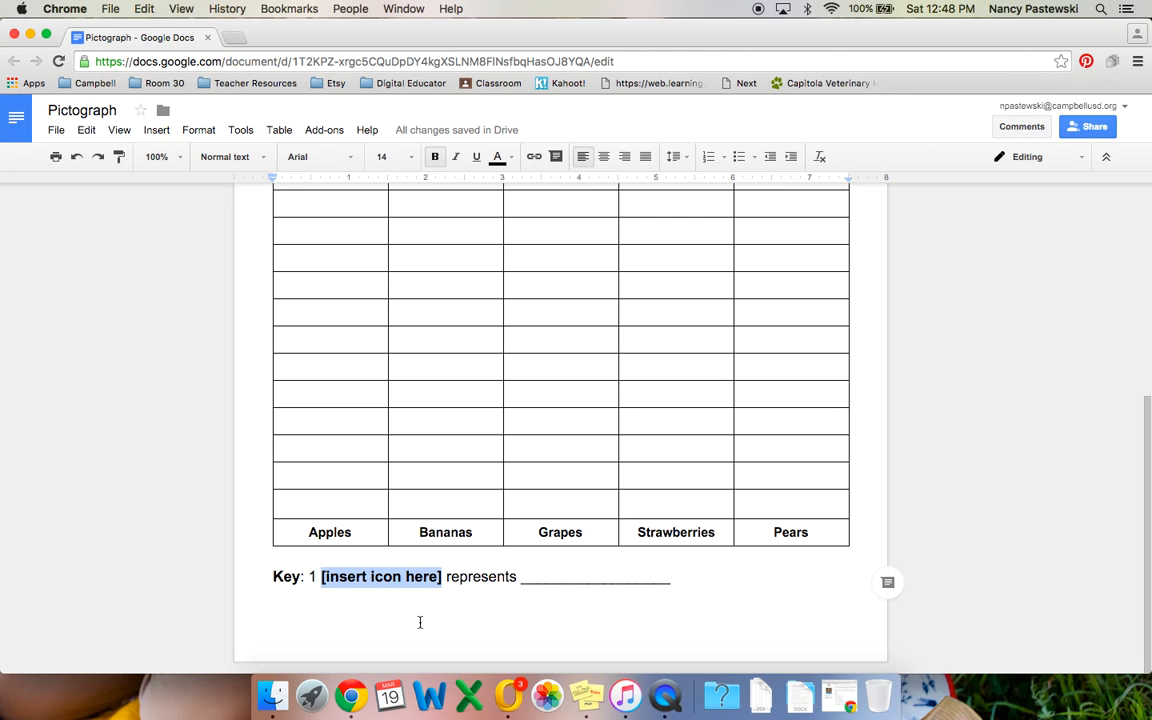
{"action": "key", "text": "BackSpace"}
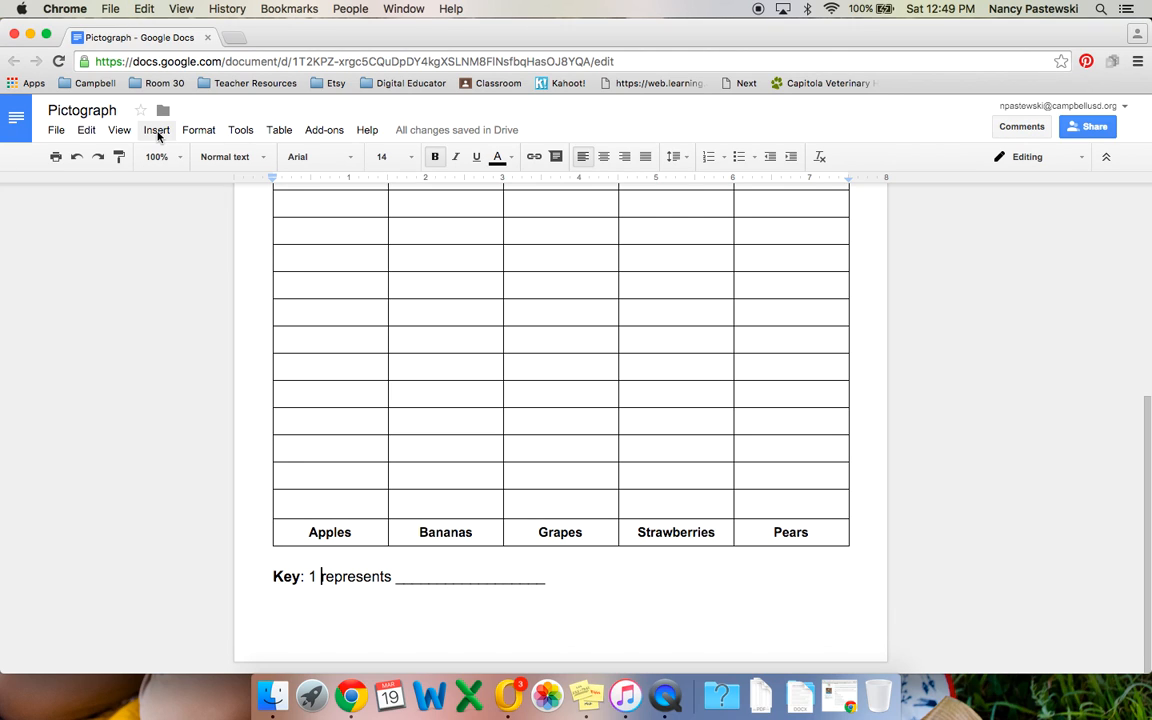
{"action": "left_click", "coordinate": [157, 130]}
{"action": "left_click", "coordinate": [147, 156]}
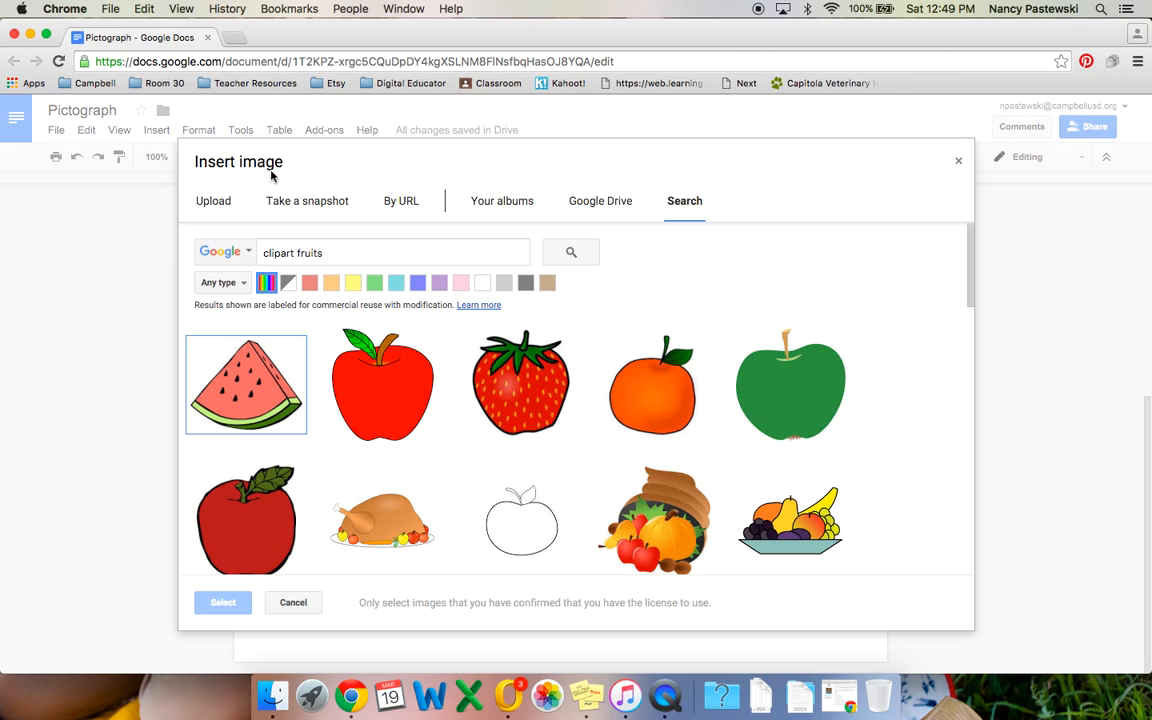
{"action": "left_click", "coordinate": [686, 202]}
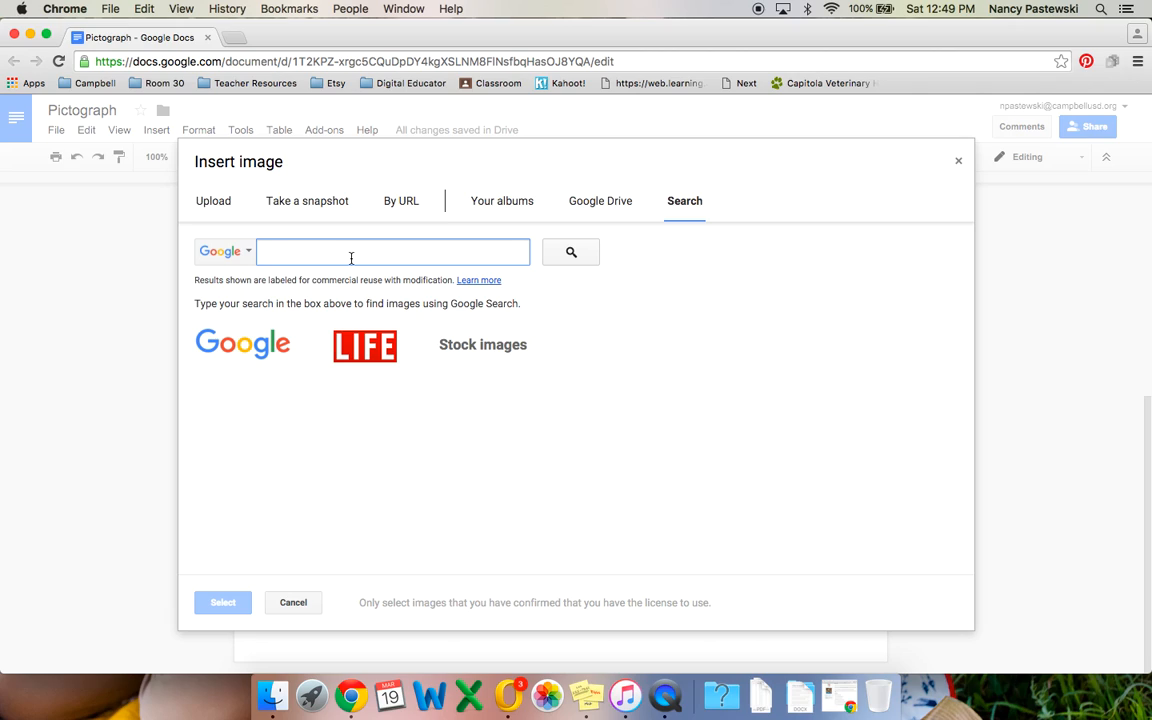
{"action": "type", "text": "clipart fruits"}
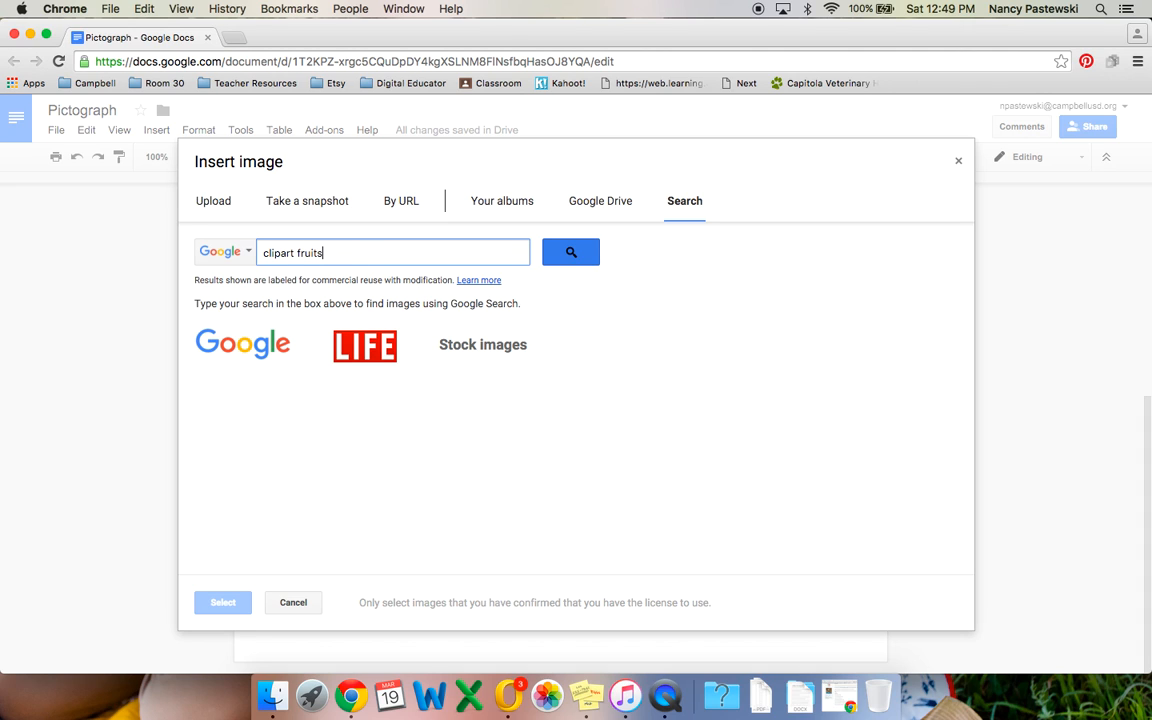
{"action": "left_click", "coordinate": [566, 253]}
Step: Choose the brown grocery bag clipart filled with produce from the image results and insert it into the key line
{"action": "scroll", "coordinate": [610, 462], "scroll_direction": "down", "scroll_amount": 2}
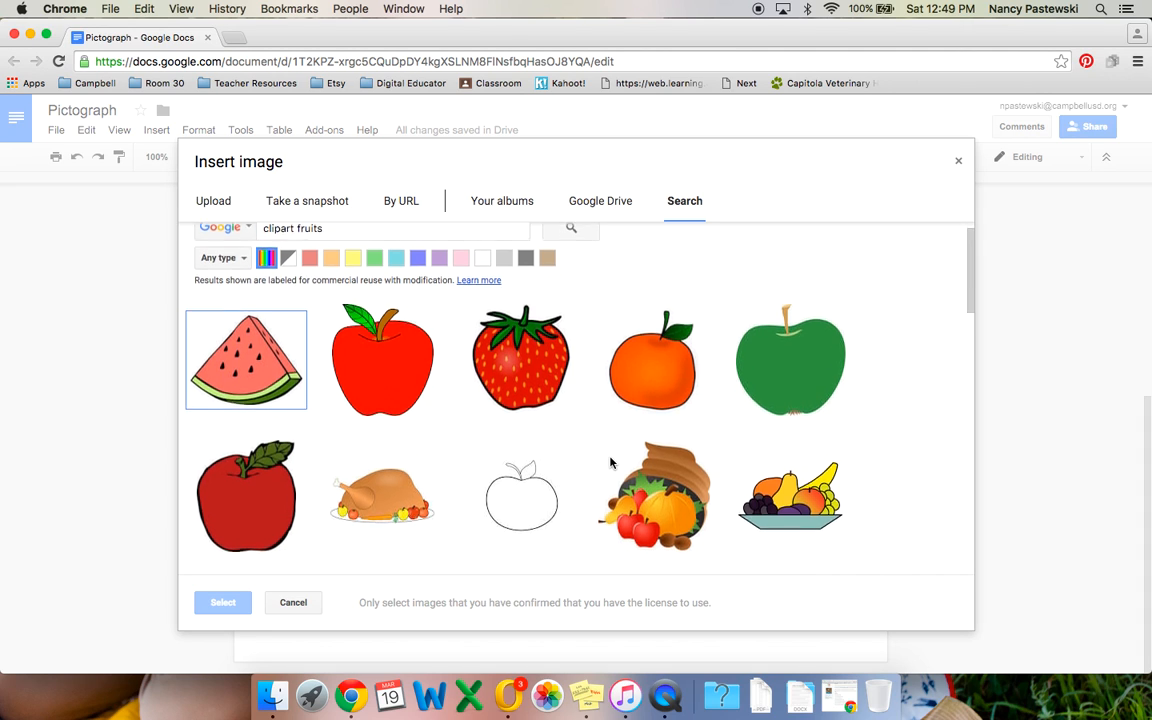
{"action": "scroll", "coordinate": [610, 462], "scroll_direction": "down", "scroll_amount": 10}
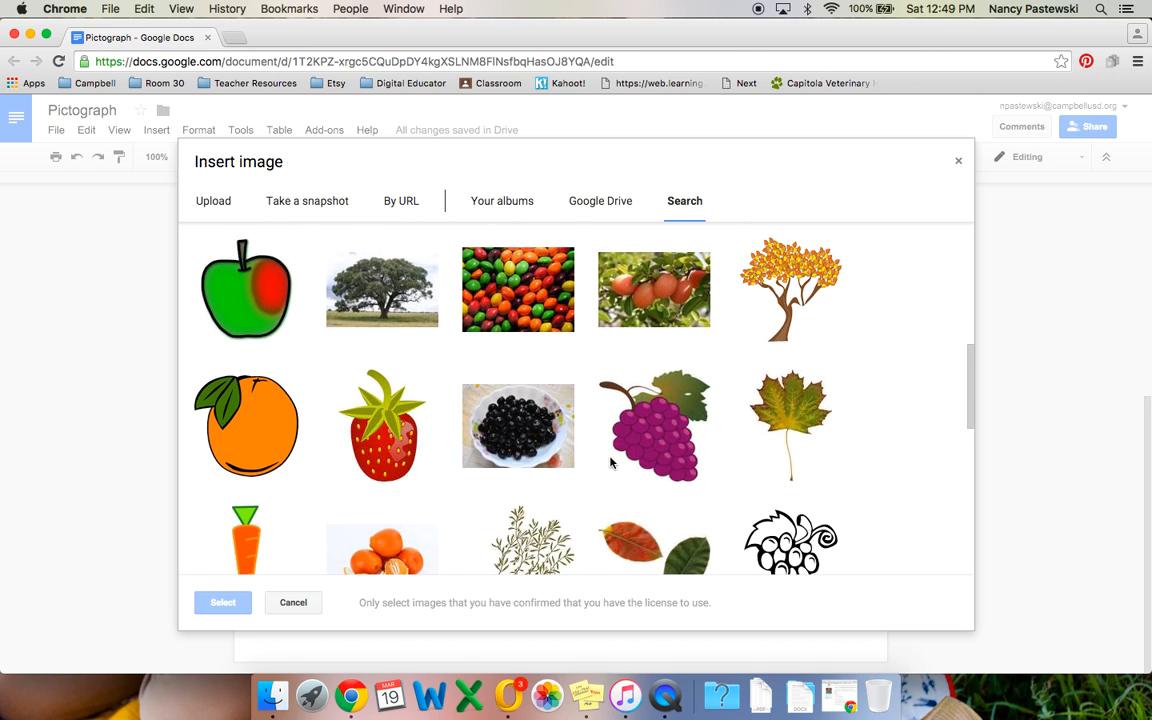
{"action": "scroll", "coordinate": [610, 462], "scroll_direction": "down", "scroll_amount": 10}
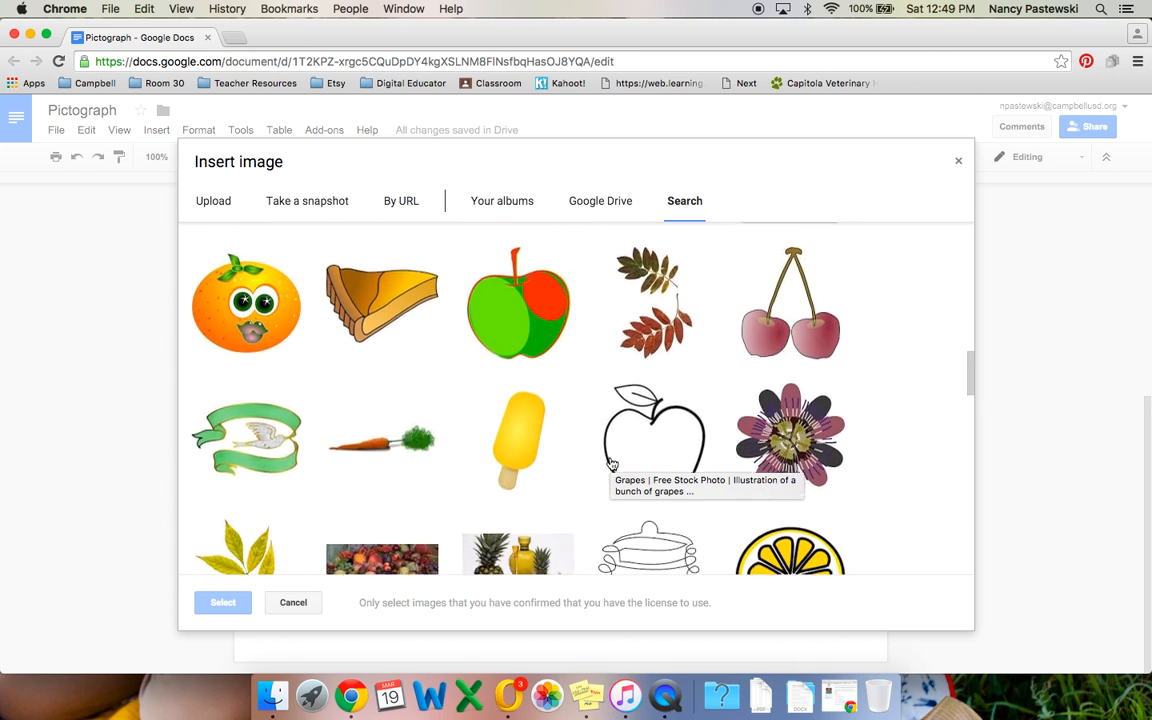
{"action": "scroll", "coordinate": [610, 462], "scroll_direction": "down", "scroll_amount": 8}
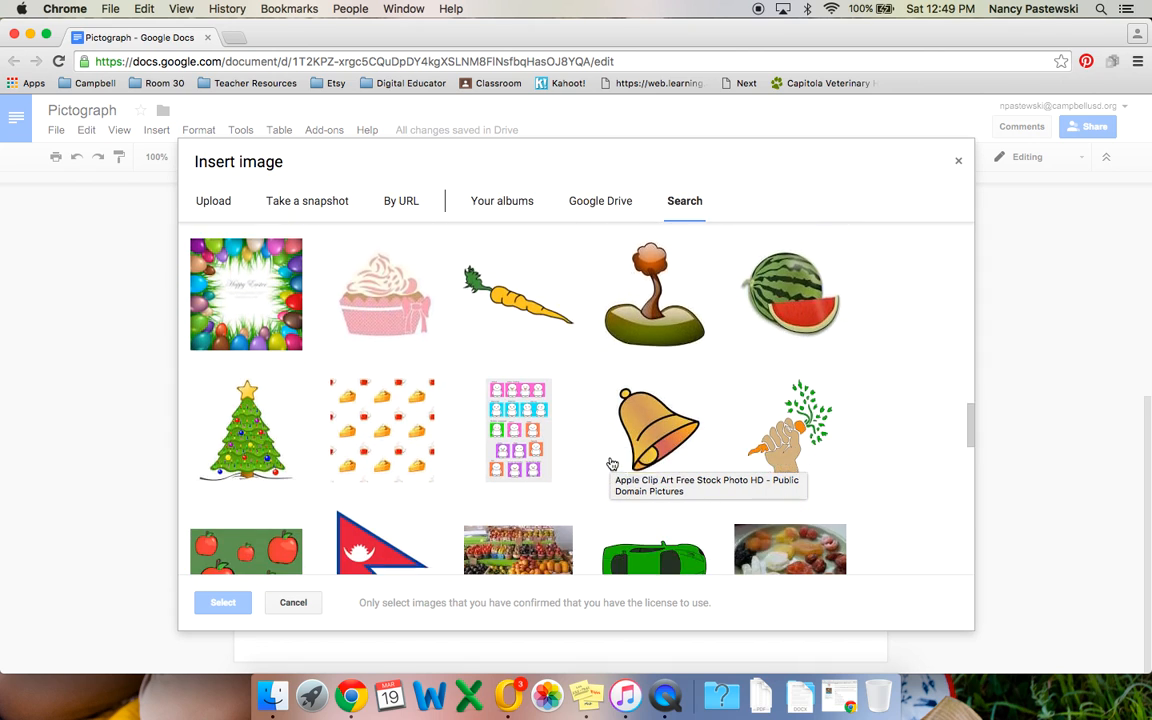
{"action": "scroll", "coordinate": [612, 463], "scroll_direction": "down", "scroll_amount": 10}
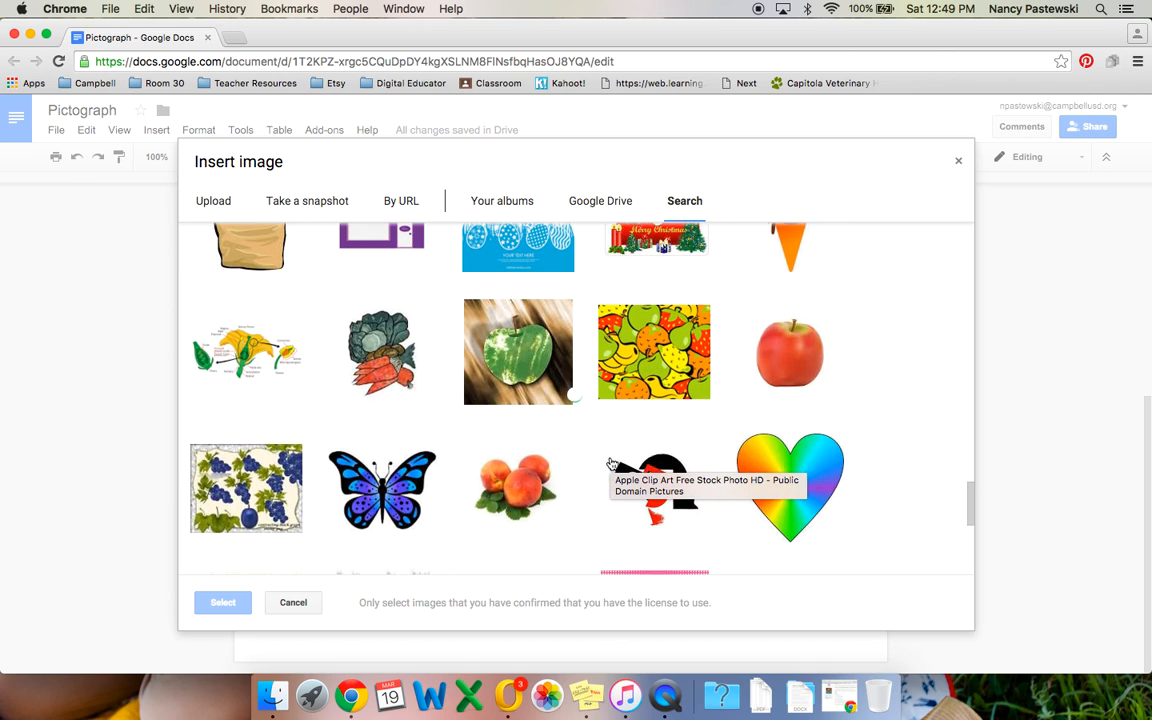
{"action": "scroll", "coordinate": [612, 463], "scroll_direction": "up", "scroll_amount": 1}
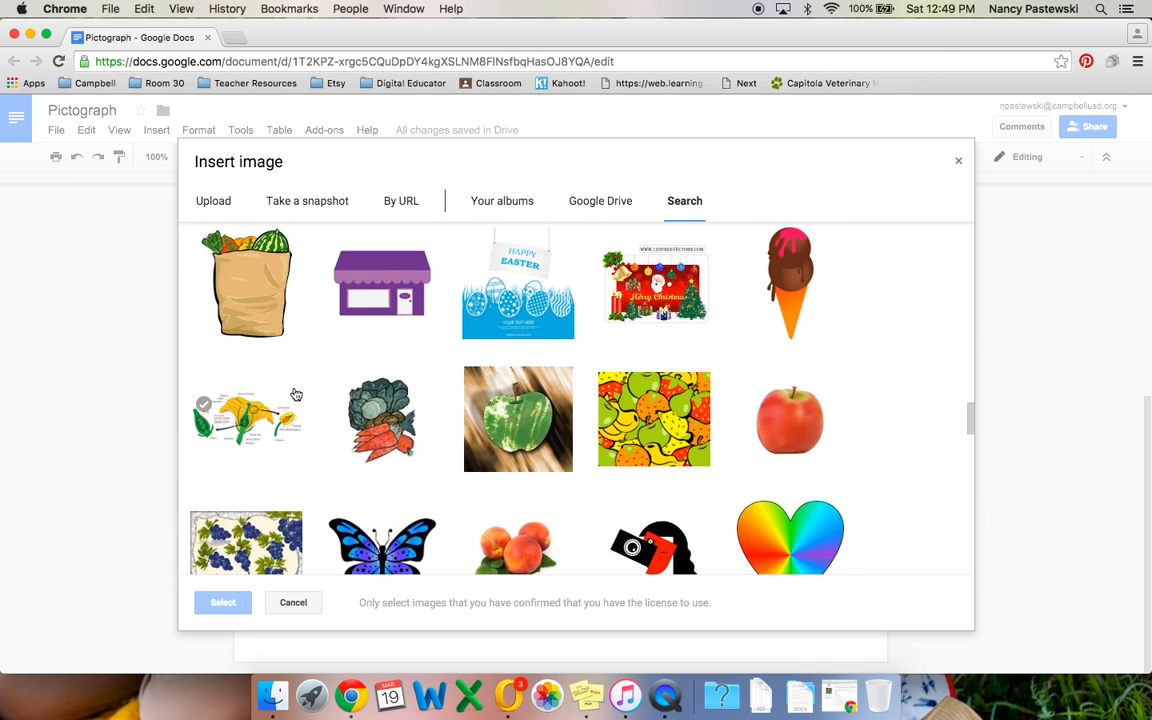
{"action": "left_click", "coordinate": [259, 275]}
{"action": "scroll", "coordinate": [259, 275], "scroll_direction": "up", "scroll_amount": 1}
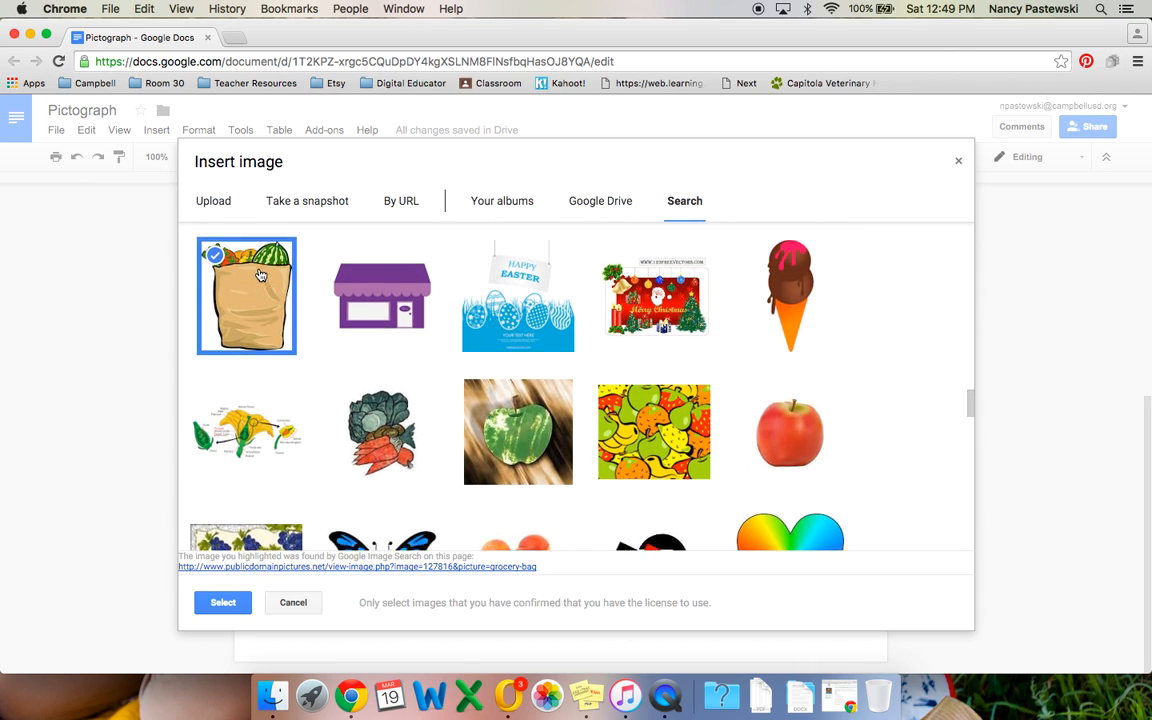
{"action": "scroll", "coordinate": [259, 275], "scroll_direction": "down", "scroll_amount": 1}
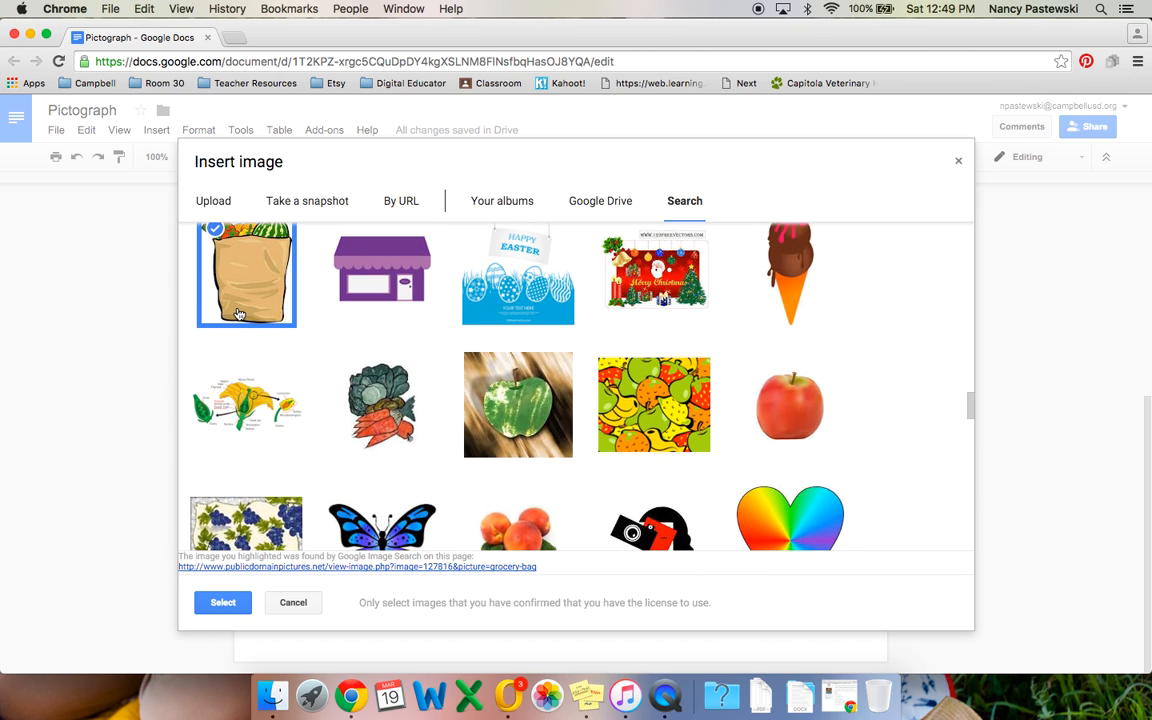
{"action": "scroll", "coordinate": [185, 350], "scroll_direction": "up", "scroll_amount": 1}
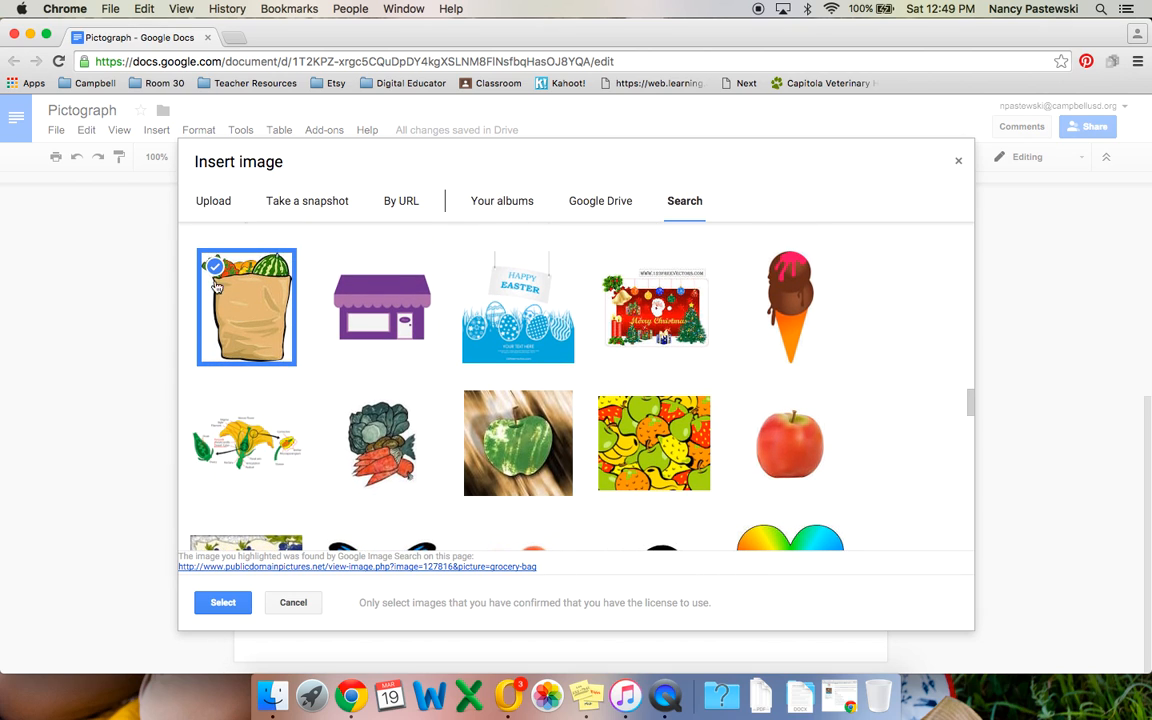
{"action": "left_click", "coordinate": [220, 603]}
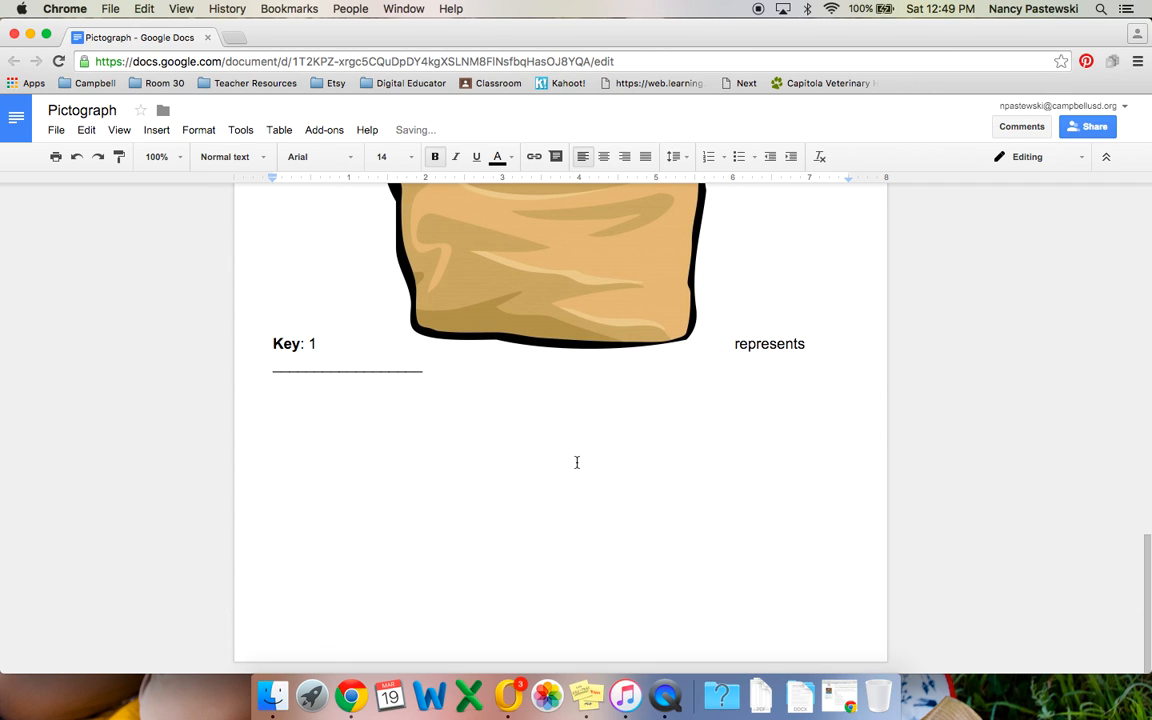
Step: Shrink the grocery bag image in the key line proportionally to a small icon about 0.3 inch wide
{"action": "scroll", "coordinate": [576, 462], "scroll_direction": "up", "scroll_amount": 5}
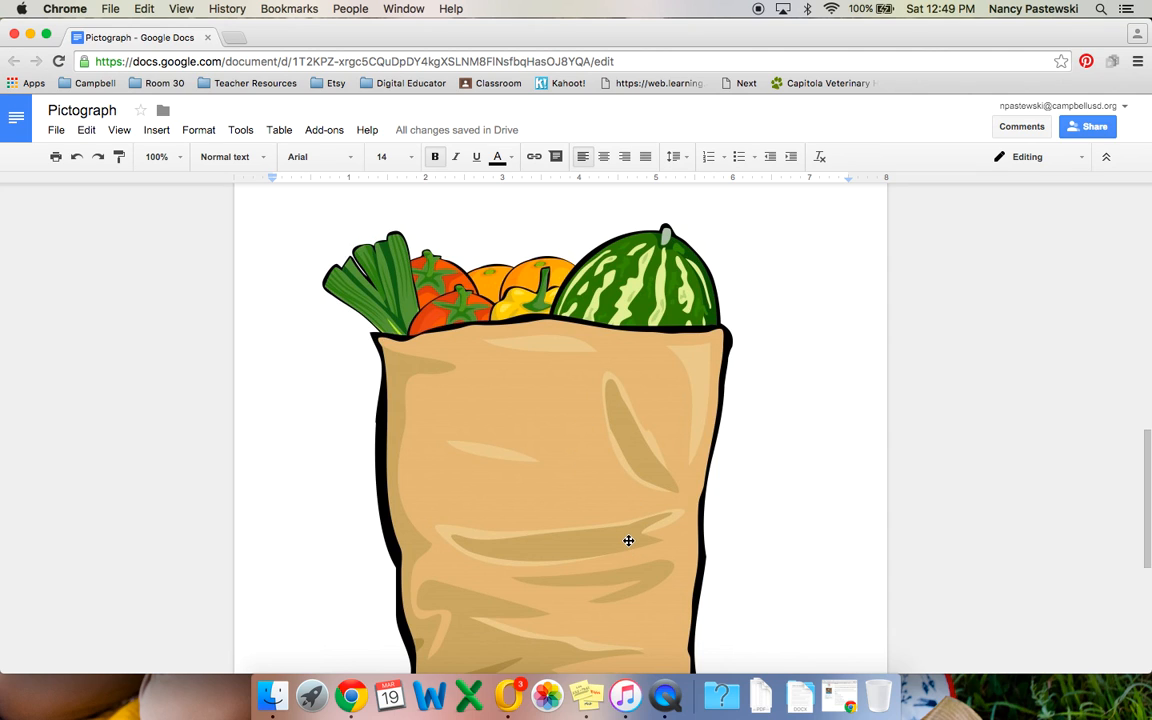
{"action": "scroll", "coordinate": [627, 540], "scroll_direction": "down", "scroll_amount": 5}
{"action": "scroll", "coordinate": [628, 540], "scroll_direction": "up", "scroll_amount": 5}
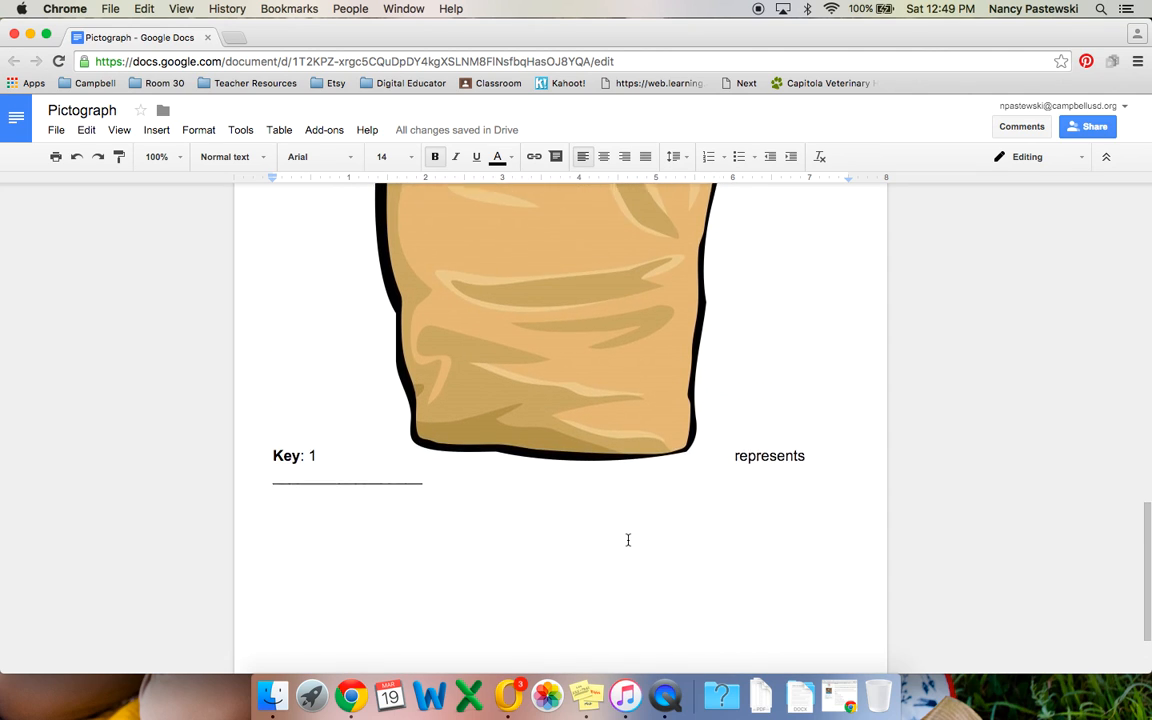
{"action": "scroll", "coordinate": [628, 540], "scroll_direction": "up", "scroll_amount": 3}
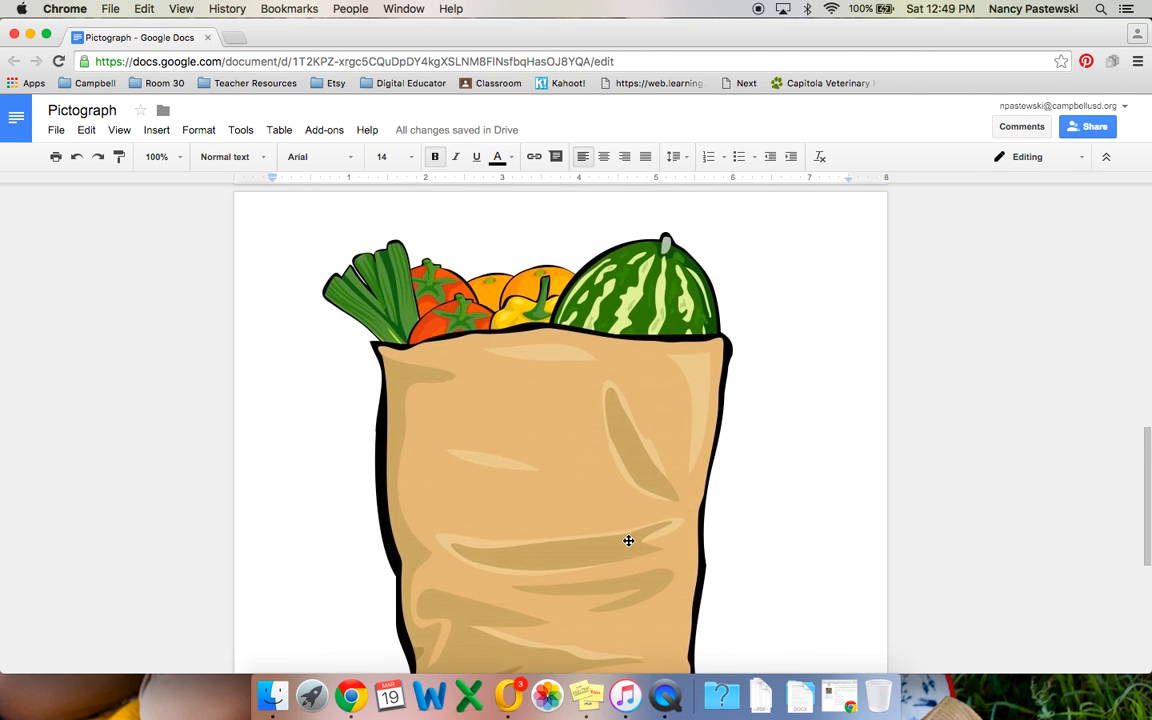
{"action": "left_click", "coordinate": [567, 426]}
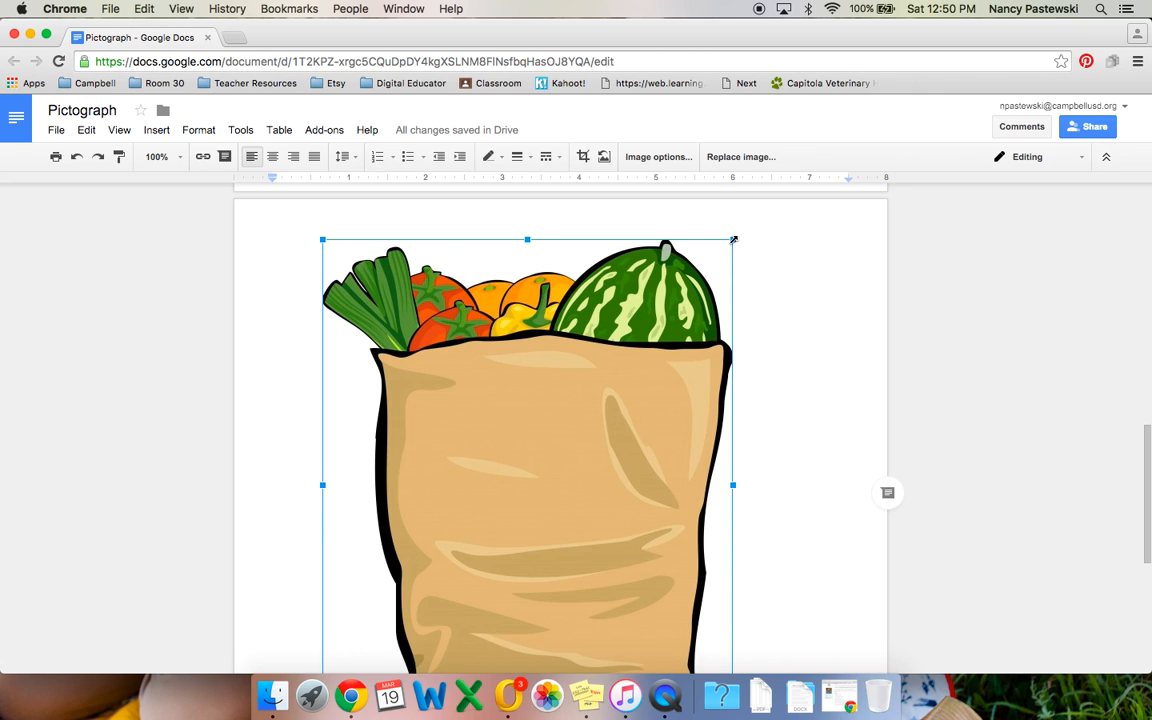
{"action": "left_click_drag", "start_coordinate": [733, 240], "coordinate": [340, 633]}
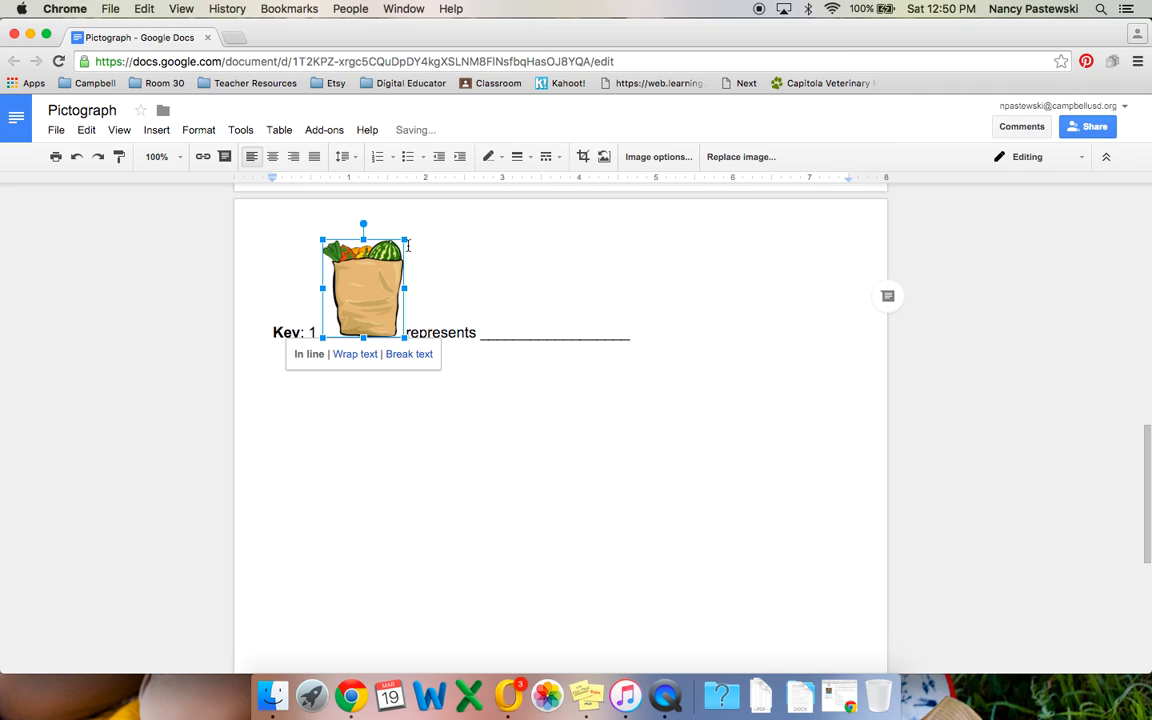
{"action": "left_click_drag", "start_coordinate": [405, 239], "coordinate": [346, 321]}
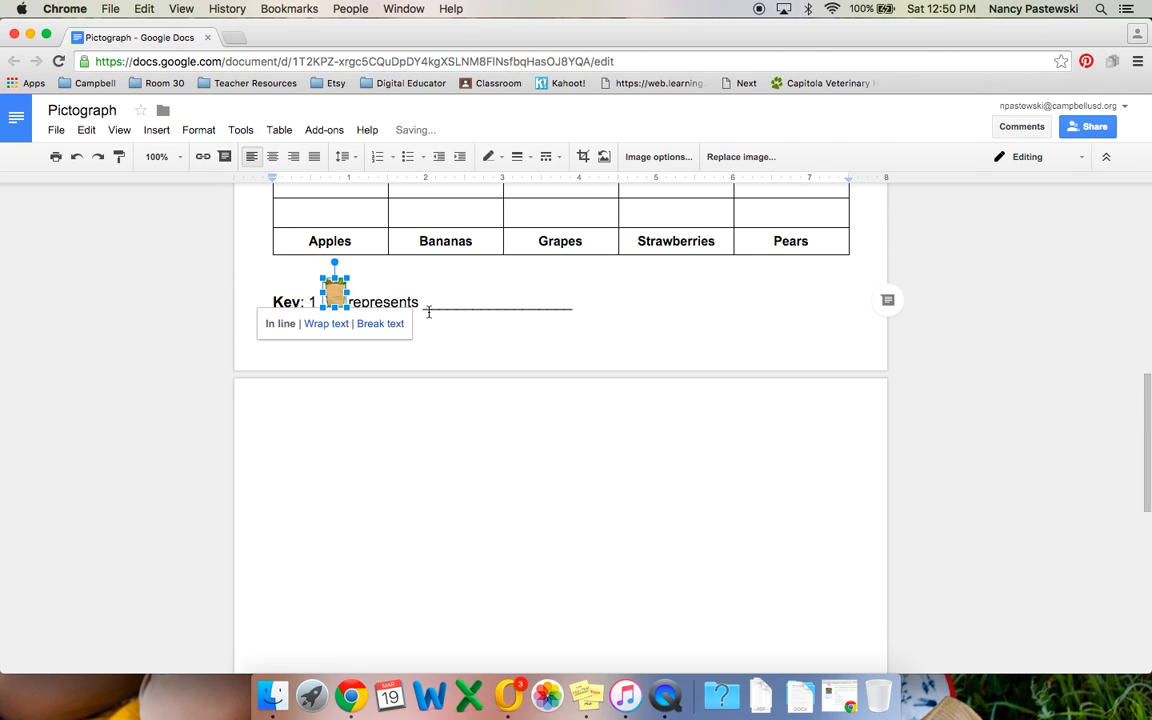
Step: Replace the blank line after "represents" in the key with "2 votes"
{"action": "left_click", "coordinate": [583, 290]}
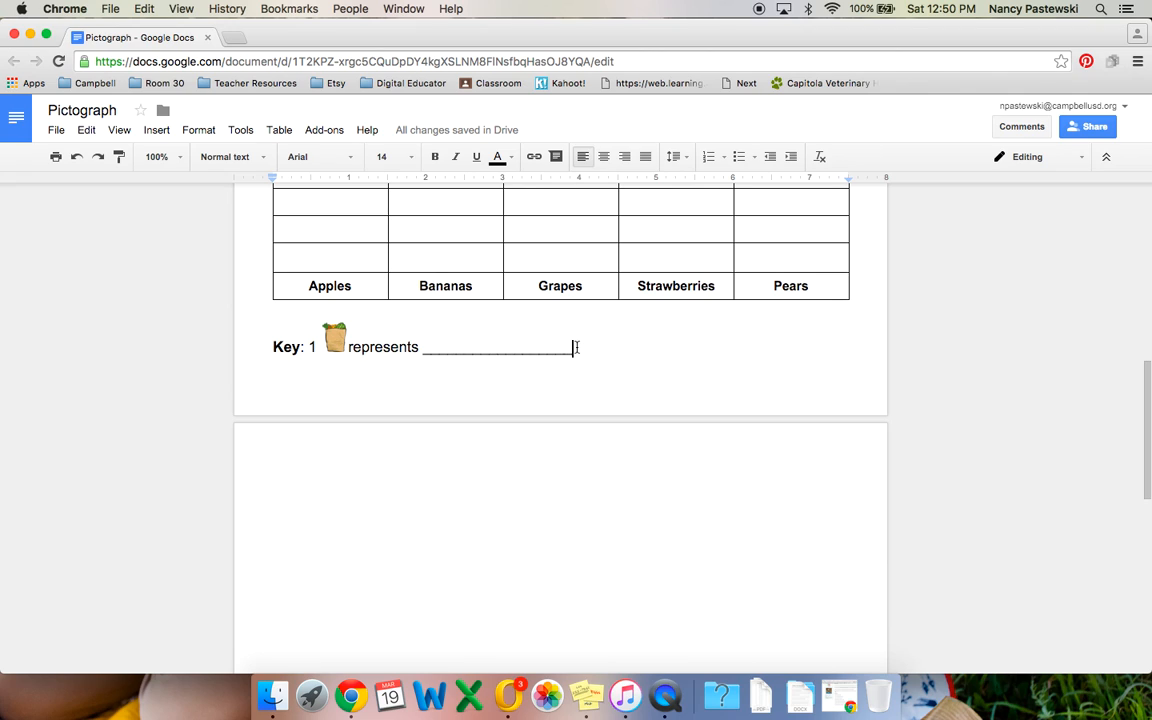
{"action": "left_click_drag", "start_coordinate": [575, 346], "coordinate": [421, 347]}
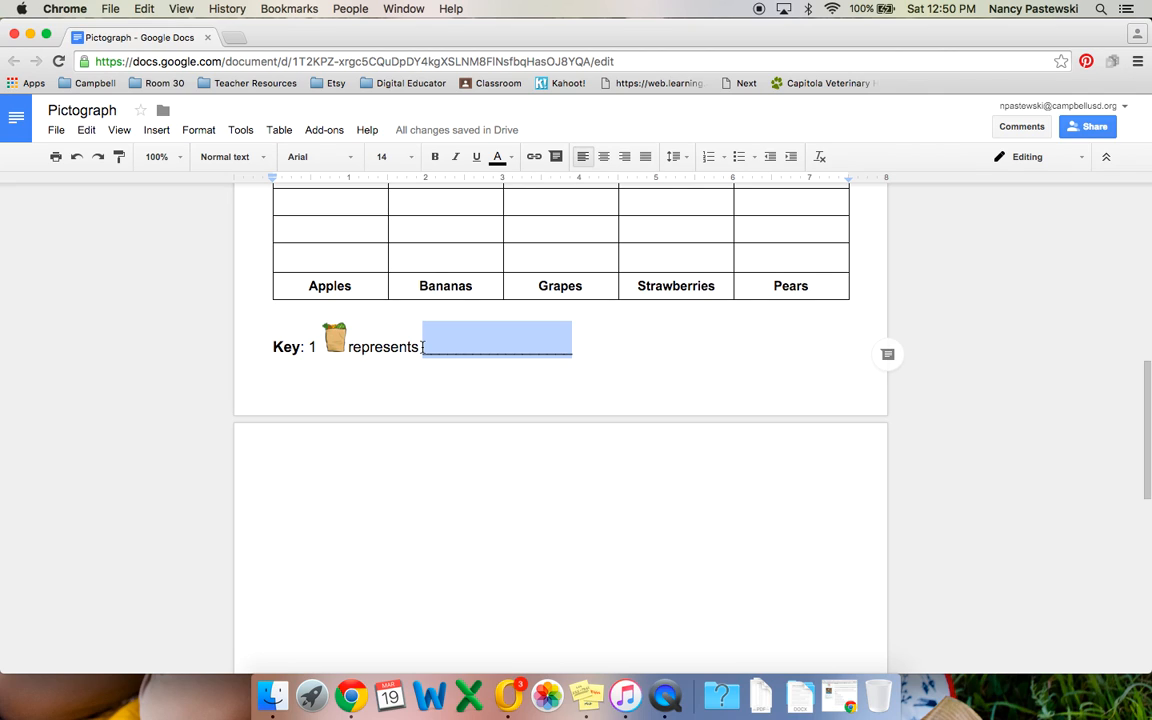
{"action": "type", "text": "2 votes"}
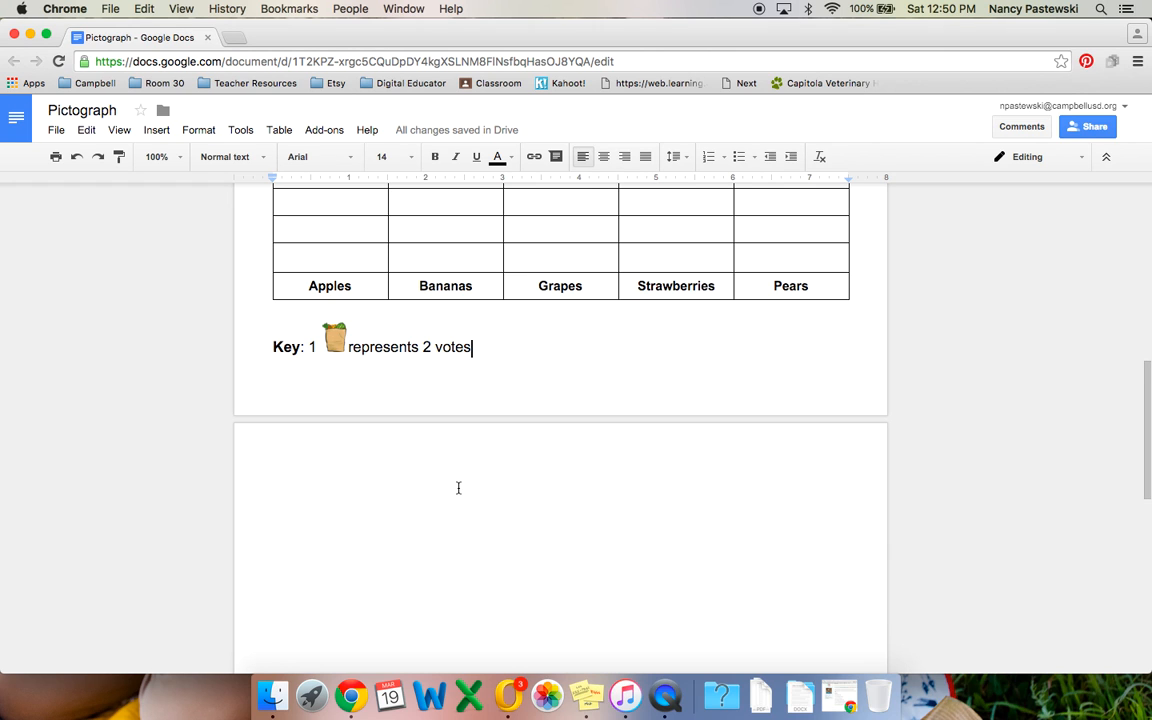
{"action": "scroll", "coordinate": [458, 486], "scroll_direction": "up", "scroll_amount": 3}
{"action": "scroll", "coordinate": [458, 487], "scroll_direction": "up", "scroll_amount": 5}
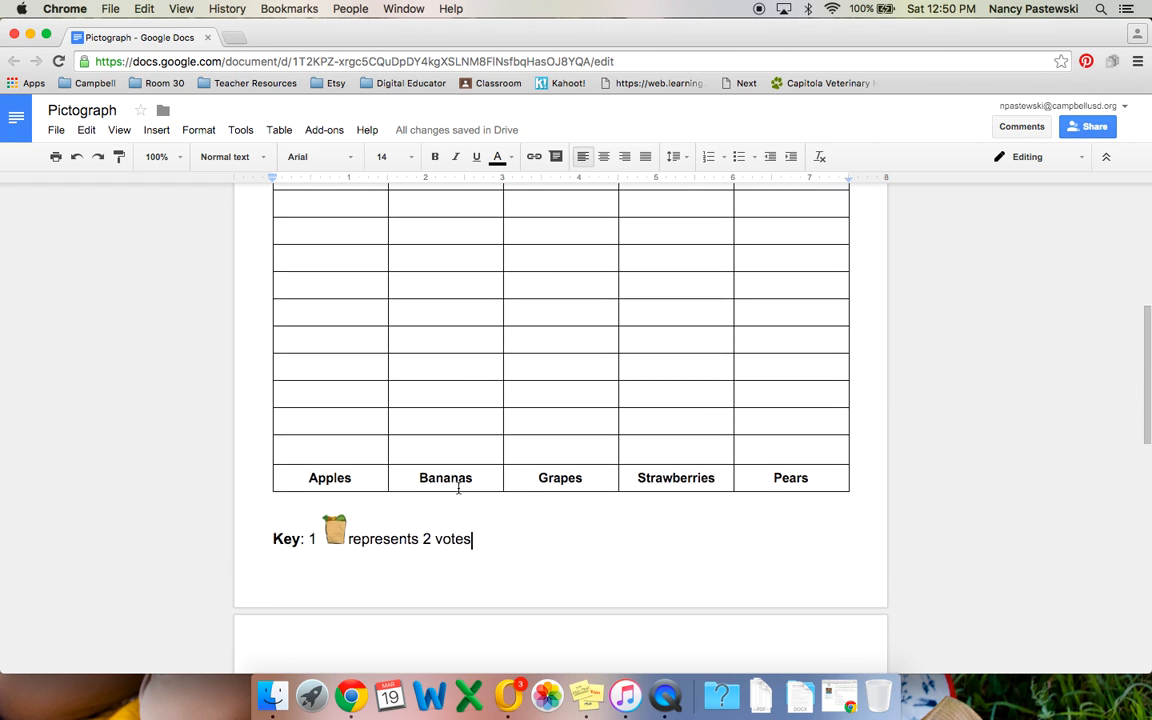
{"action": "scroll", "coordinate": [458, 487], "scroll_direction": "down", "scroll_amount": 3}
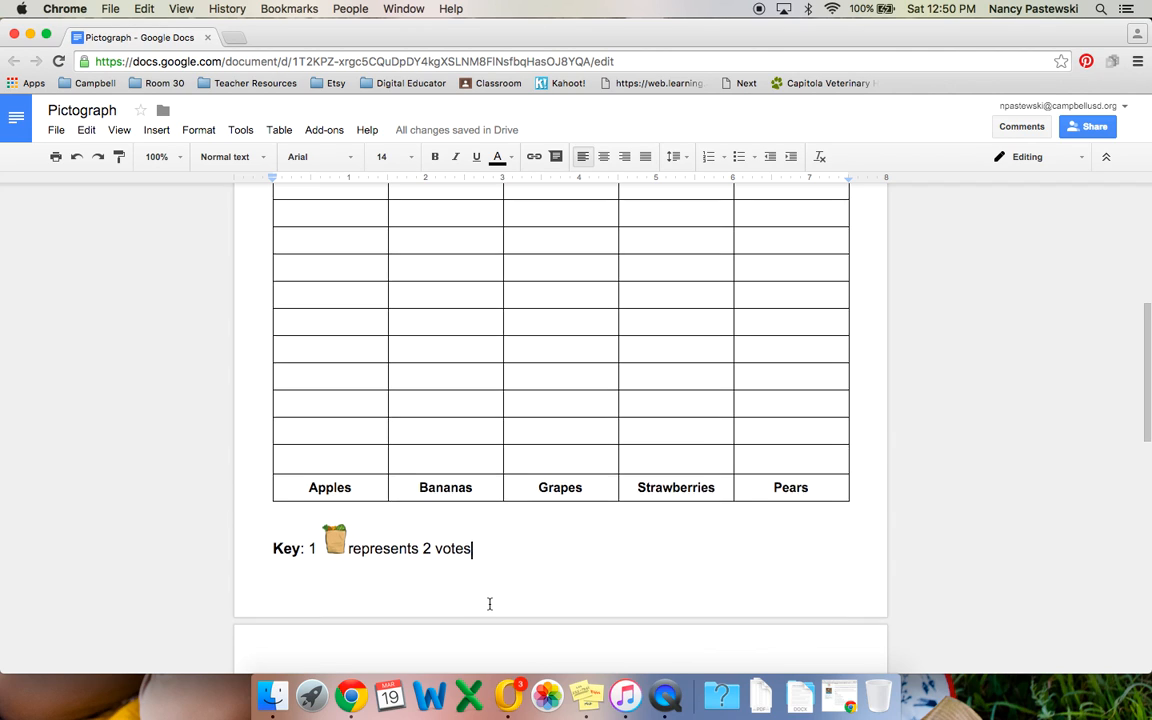
{"action": "scroll", "coordinate": [489, 604], "scroll_direction": "down", "scroll_amount": 1}
{"action": "scroll", "coordinate": [401, 532], "scroll_direction": "up", "scroll_amount": 1}
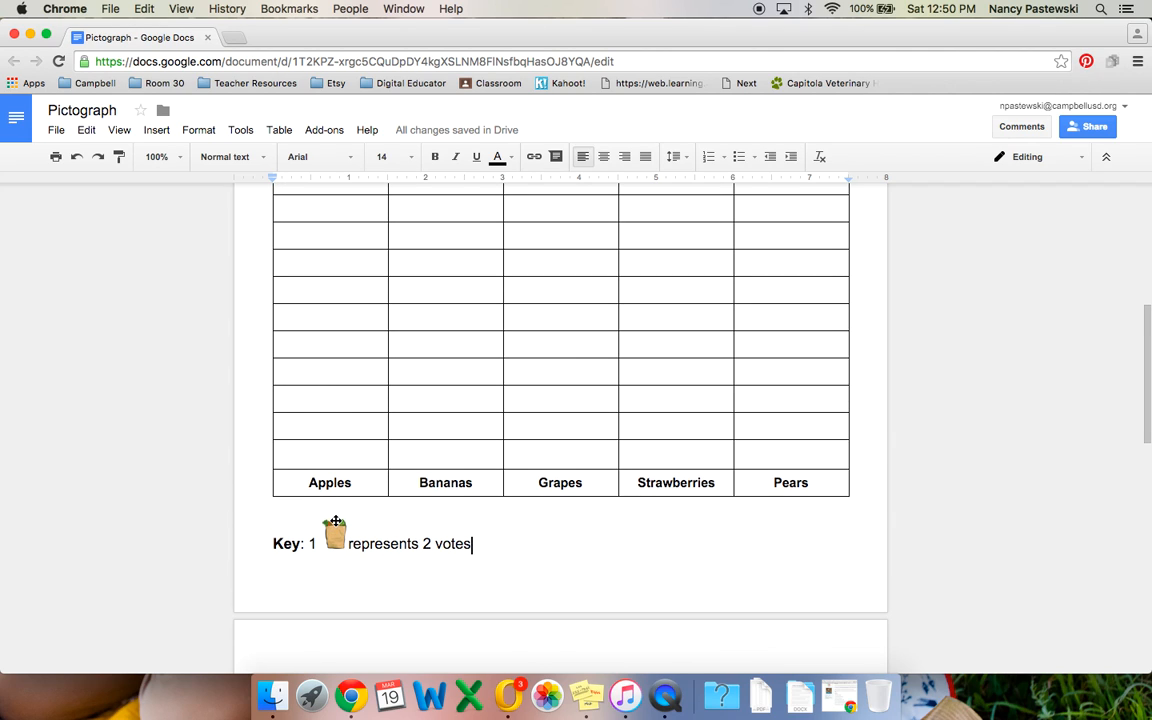
{"action": "left_click", "coordinate": [337, 537]}
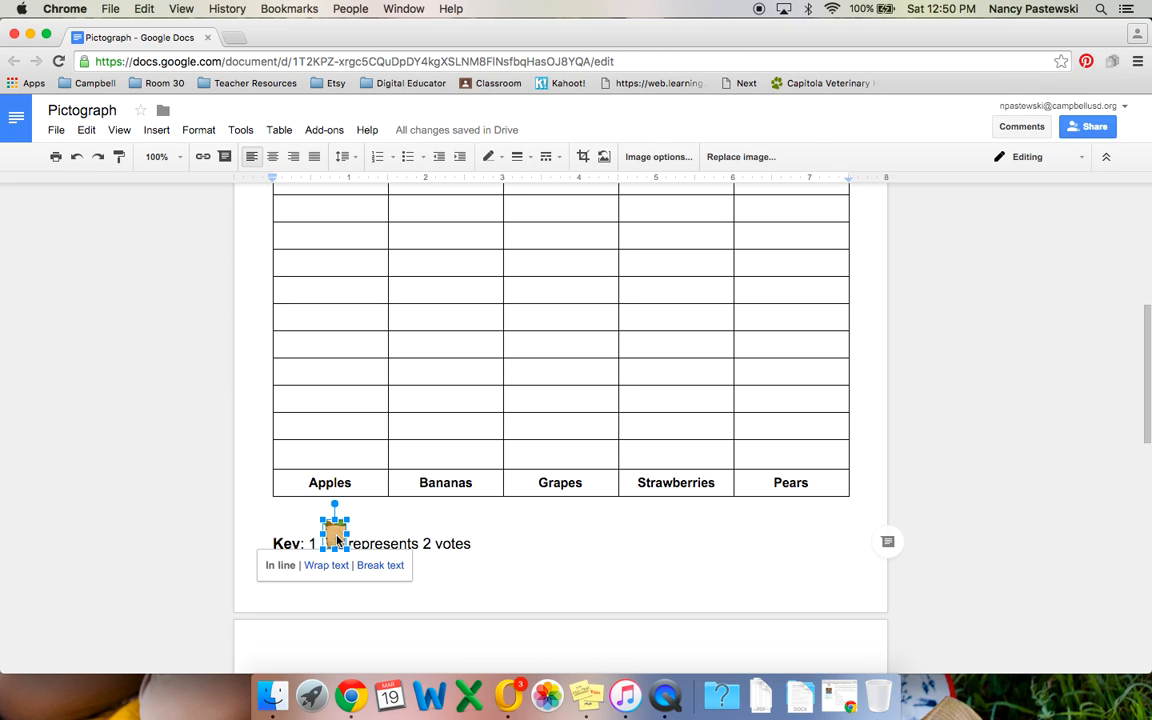
{"action": "left_click", "coordinate": [324, 455]}
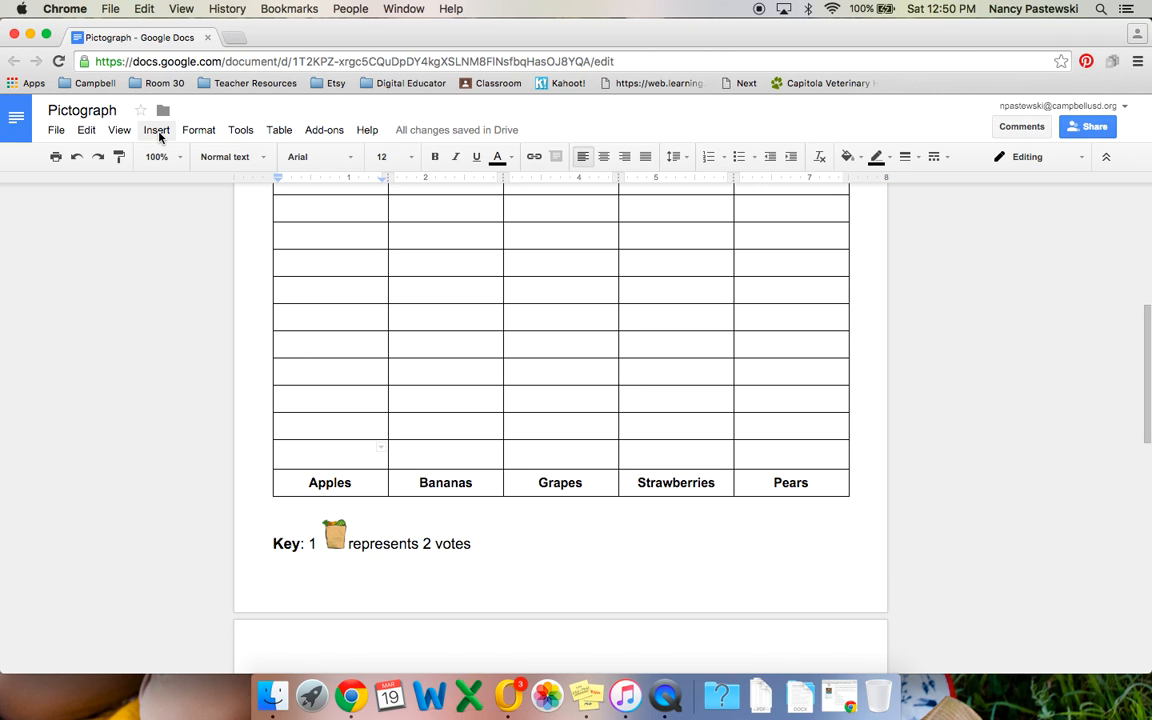
{"action": "left_click", "coordinate": [157, 131]}
{"action": "left_click", "coordinate": [150, 158]}
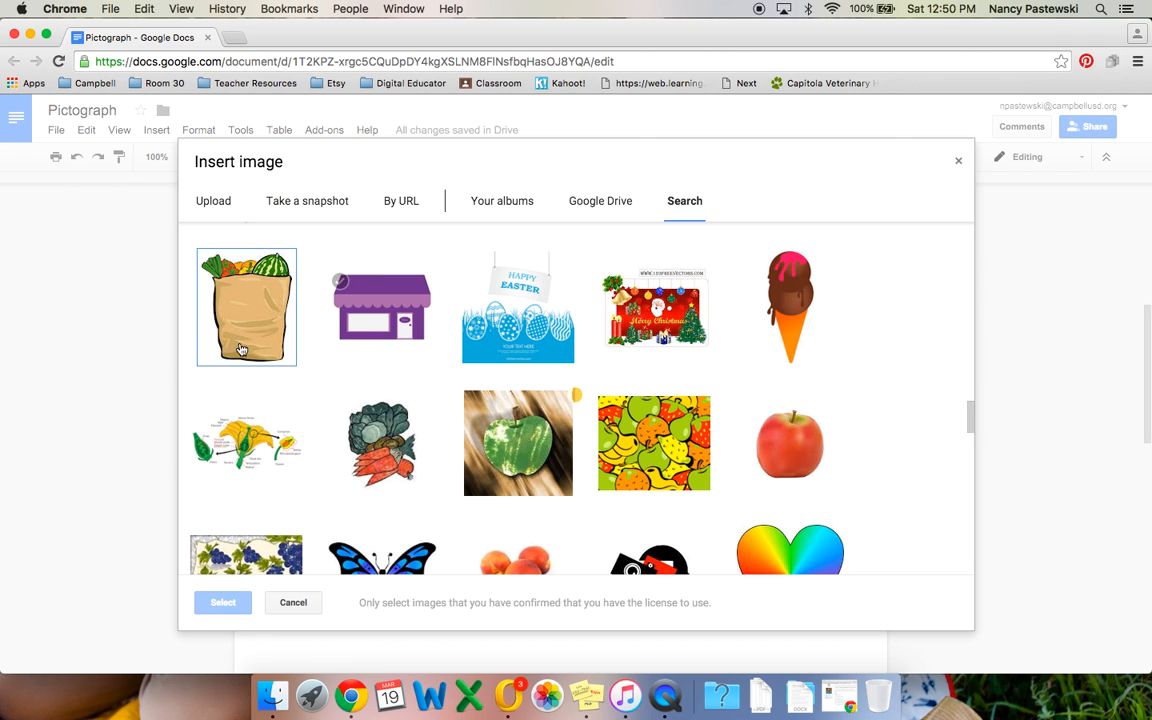
{"action": "scroll", "coordinate": [442, 483], "scroll_direction": "down", "scroll_amount": 3}
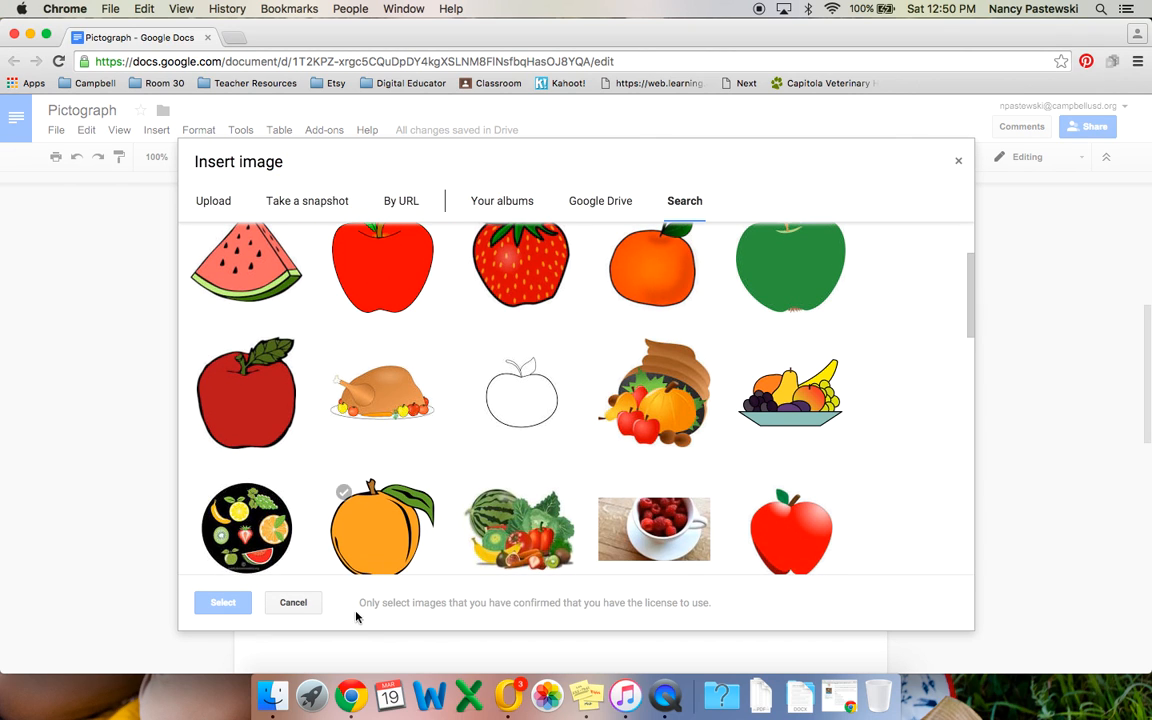
{"action": "left_click", "coordinate": [293, 603]}
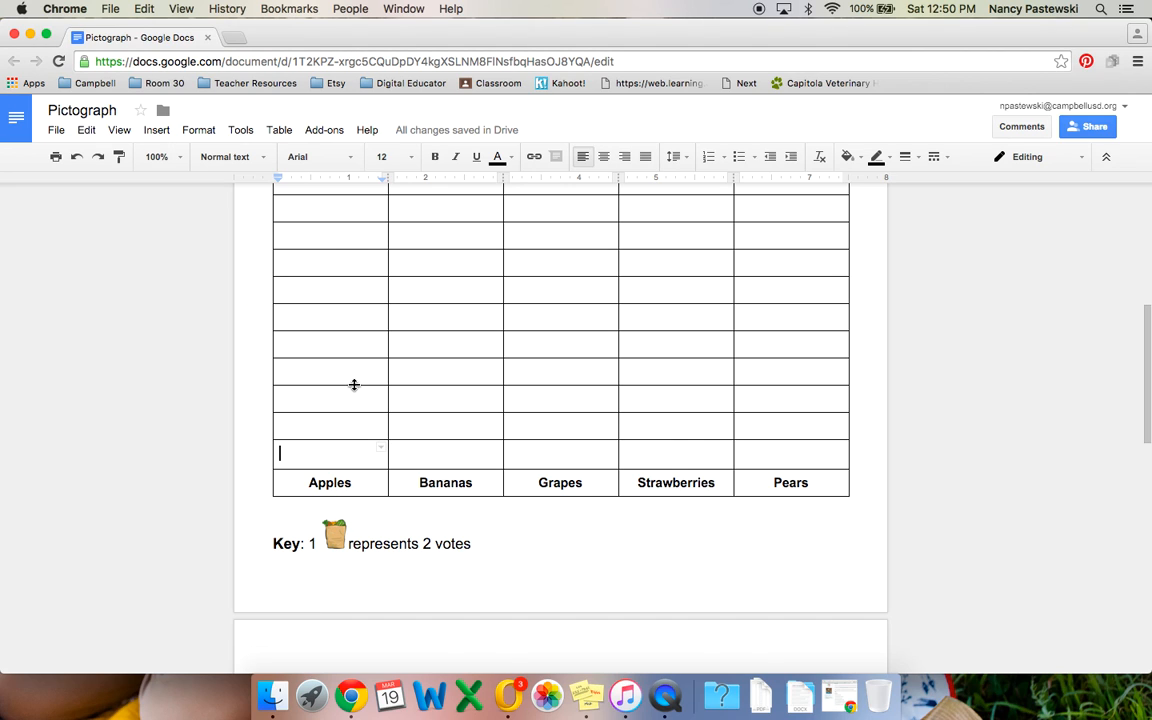
Step: Copy the small grocery bag icon from the key line
{"action": "scroll", "coordinate": [355, 386], "scroll_direction": "up", "scroll_amount": 1}
{"action": "scroll", "coordinate": [355, 386], "scroll_direction": "down", "scroll_amount": 2}
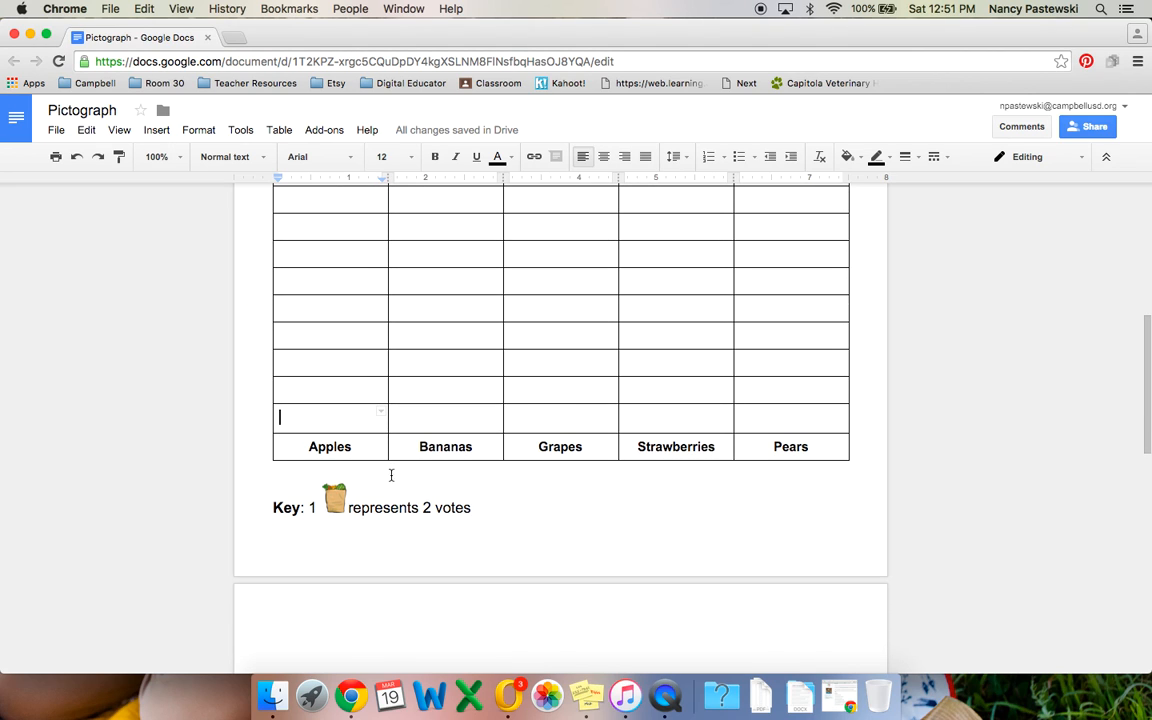
{"action": "left_click", "coordinate": [335, 497]}
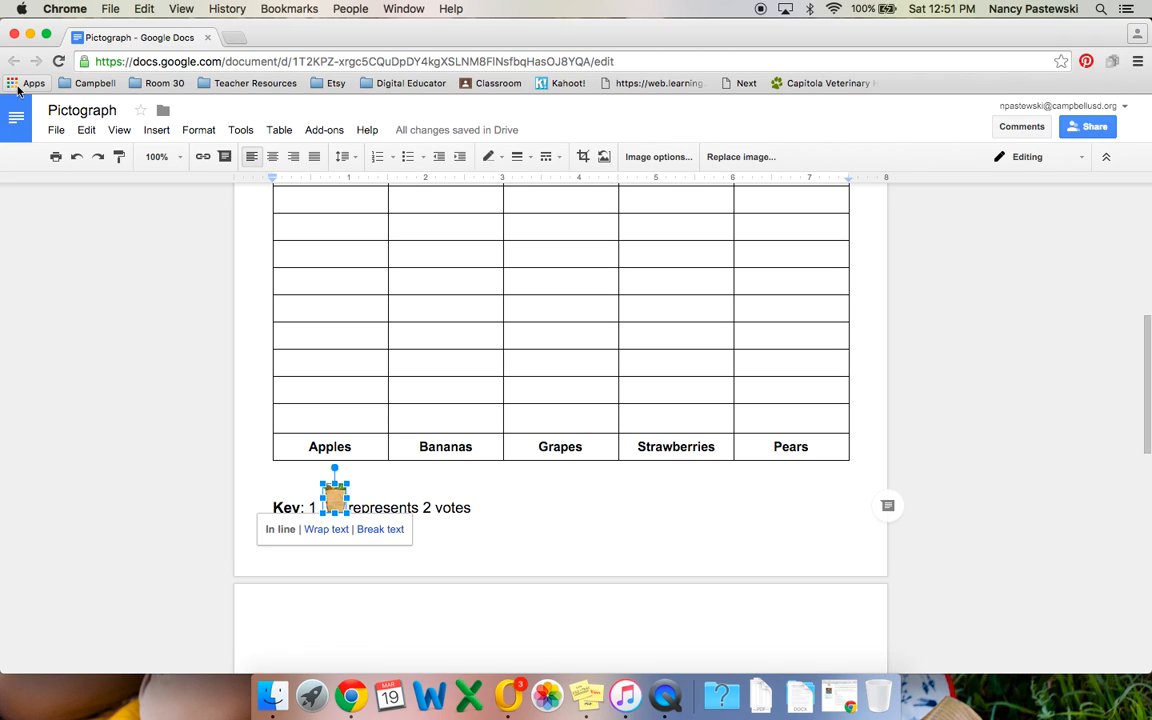
{"action": "left_click", "coordinate": [86, 130]}
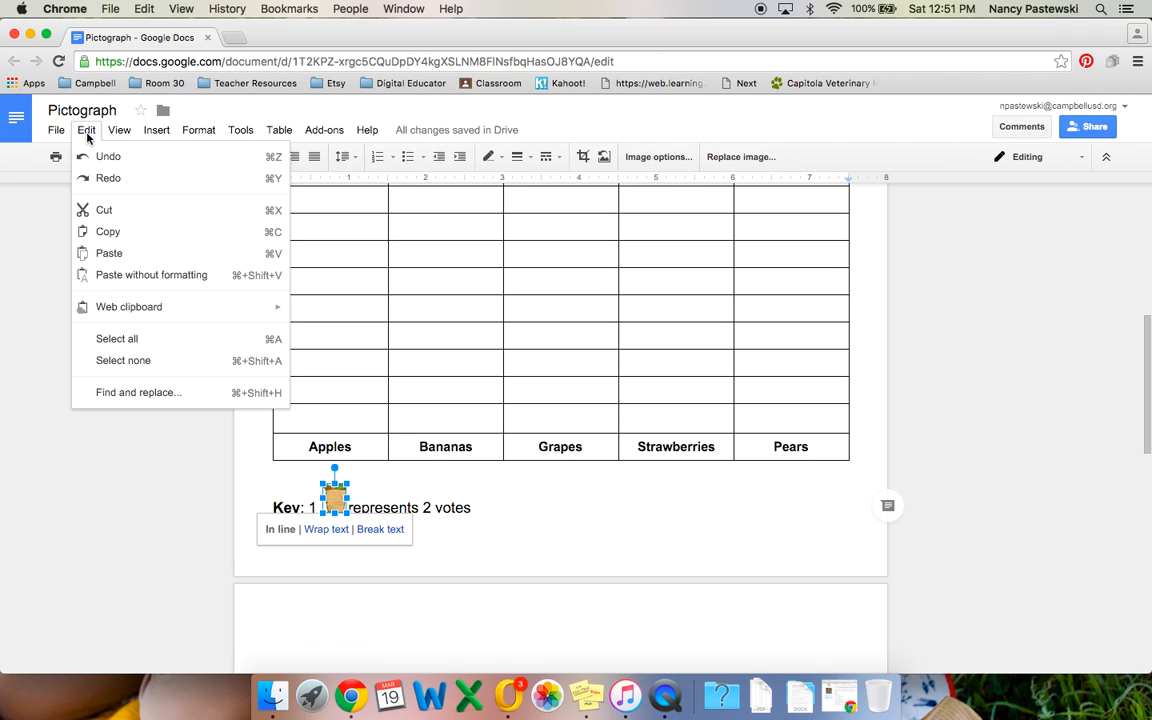
{"action": "left_click", "coordinate": [108, 232]}
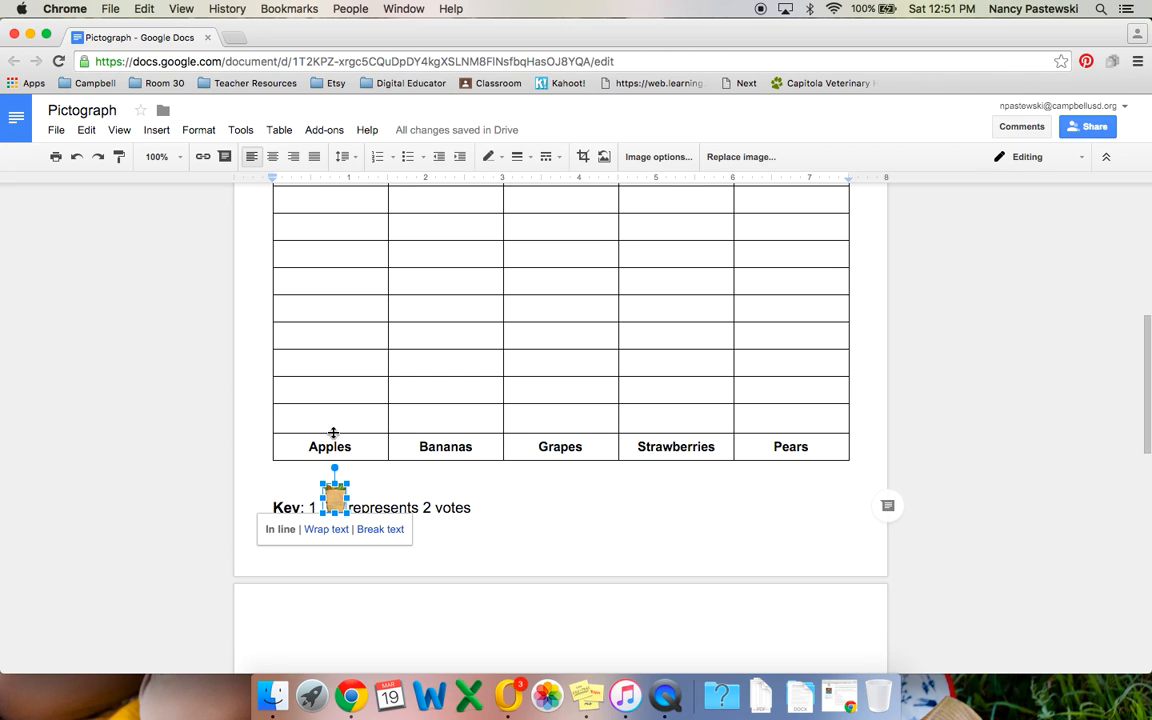
Step: Paste the grocery bag icon into each of the two cells directly above the Apples label
{"action": "scroll", "coordinate": [331, 420], "scroll_direction": "up", "scroll_amount": 2}
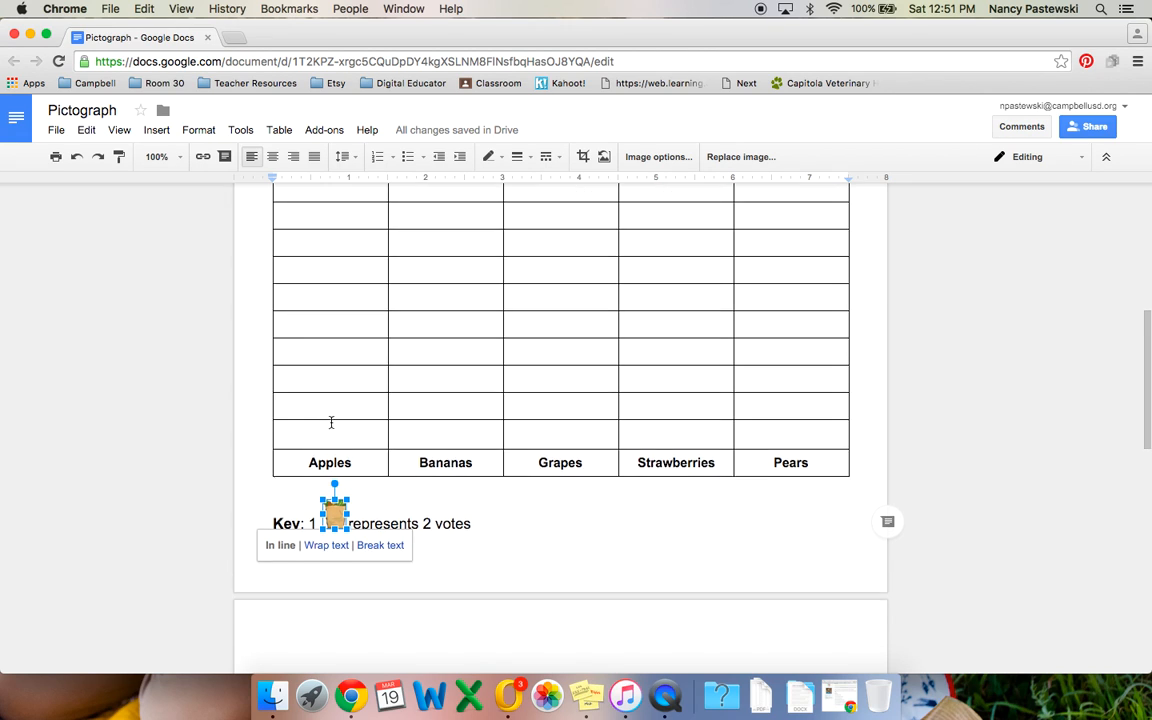
{"action": "left_click", "coordinate": [327, 456]}
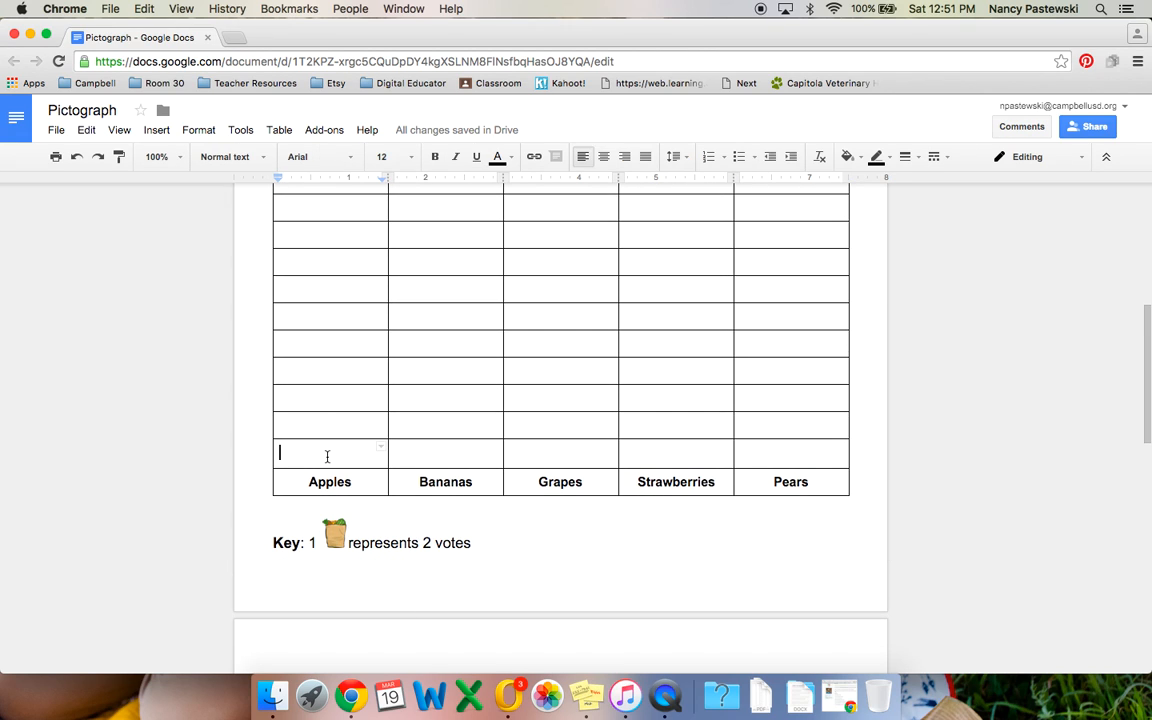
{"action": "left_click", "coordinate": [87, 131]}
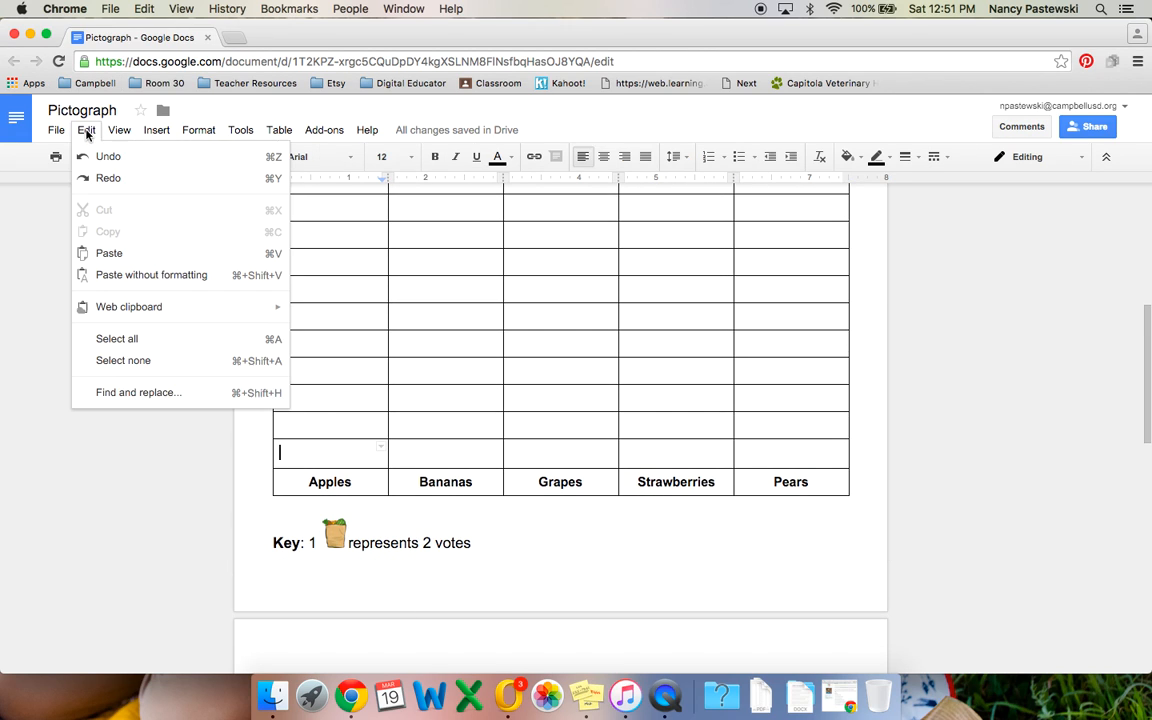
{"action": "left_click", "coordinate": [108, 254]}
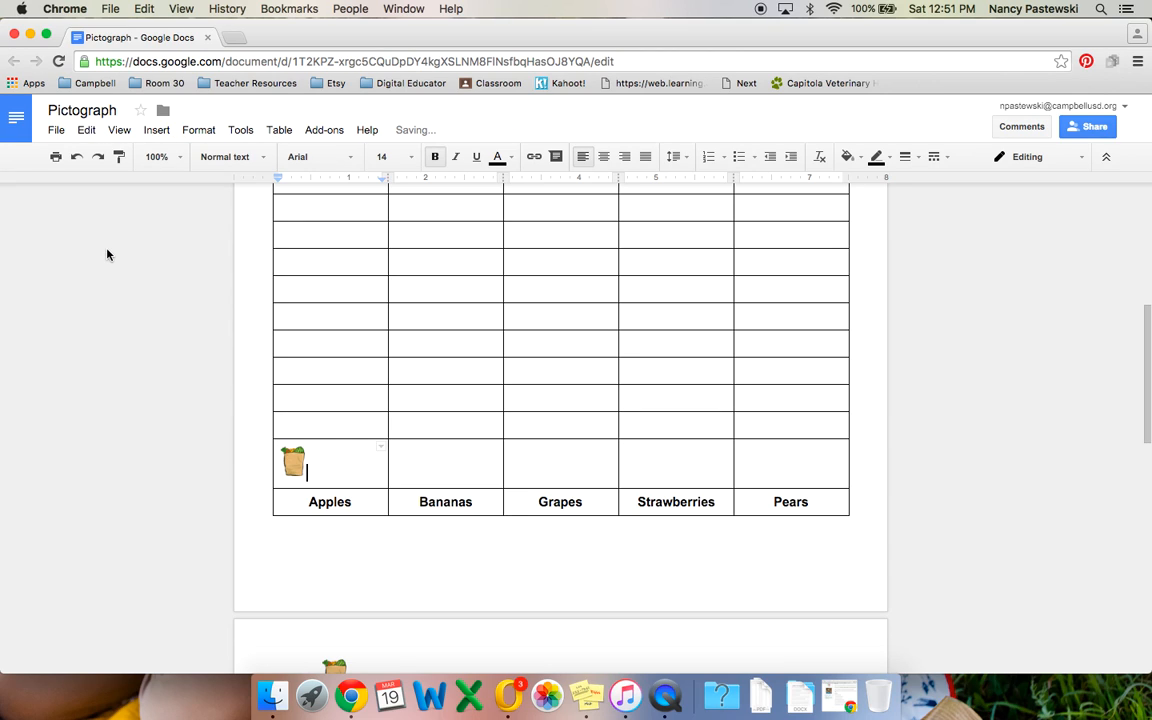
{"action": "left_click", "coordinate": [309, 424]}
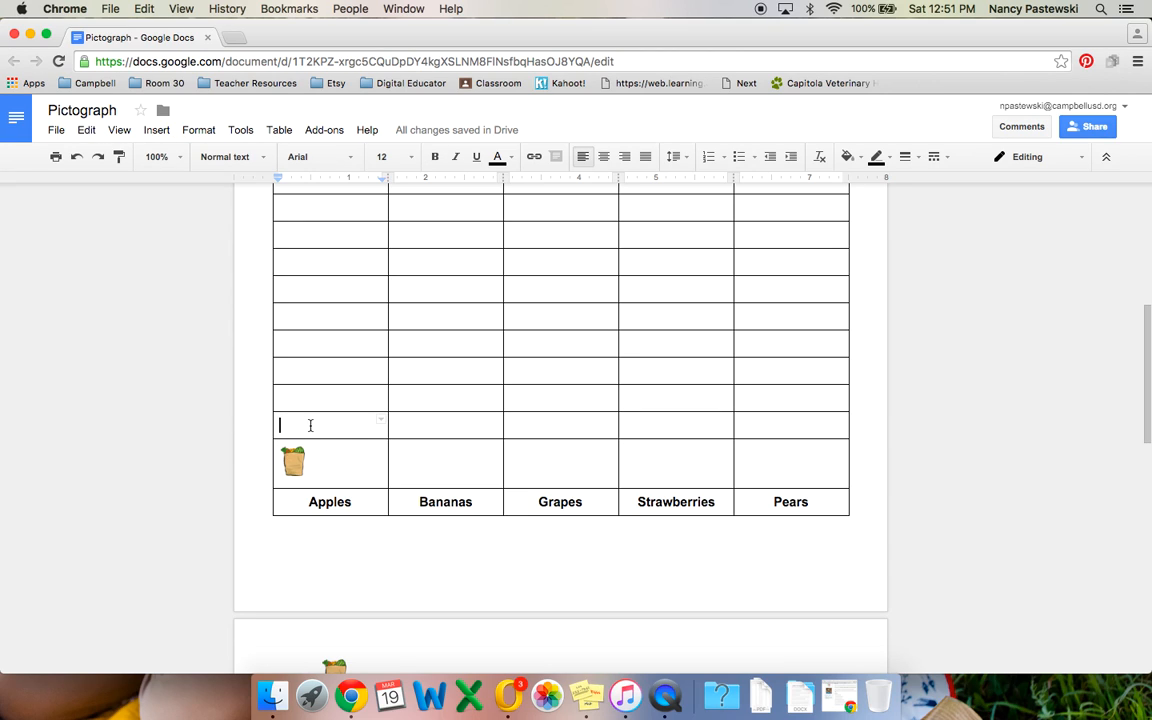
{"action": "left_click", "coordinate": [86, 131]}
{"action": "left_click", "coordinate": [121, 253]}
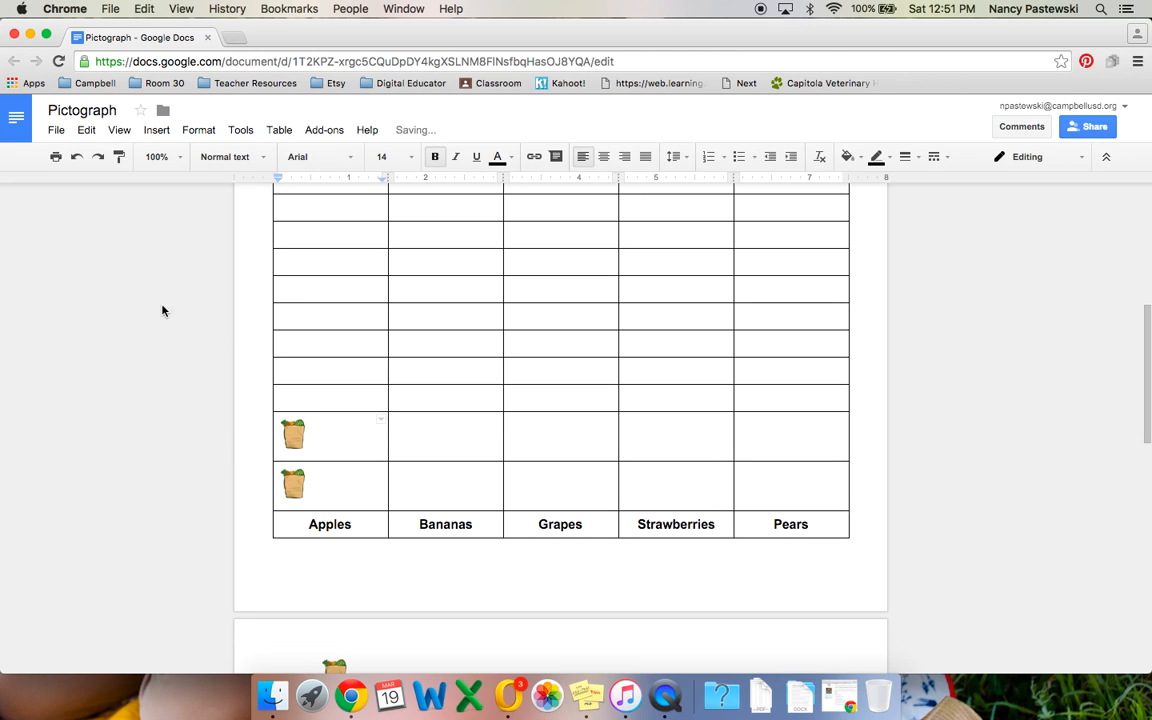
Step: Center both grocery bag icons horizontally within their cells in the Apples column
{"action": "left_click", "coordinate": [295, 437]}
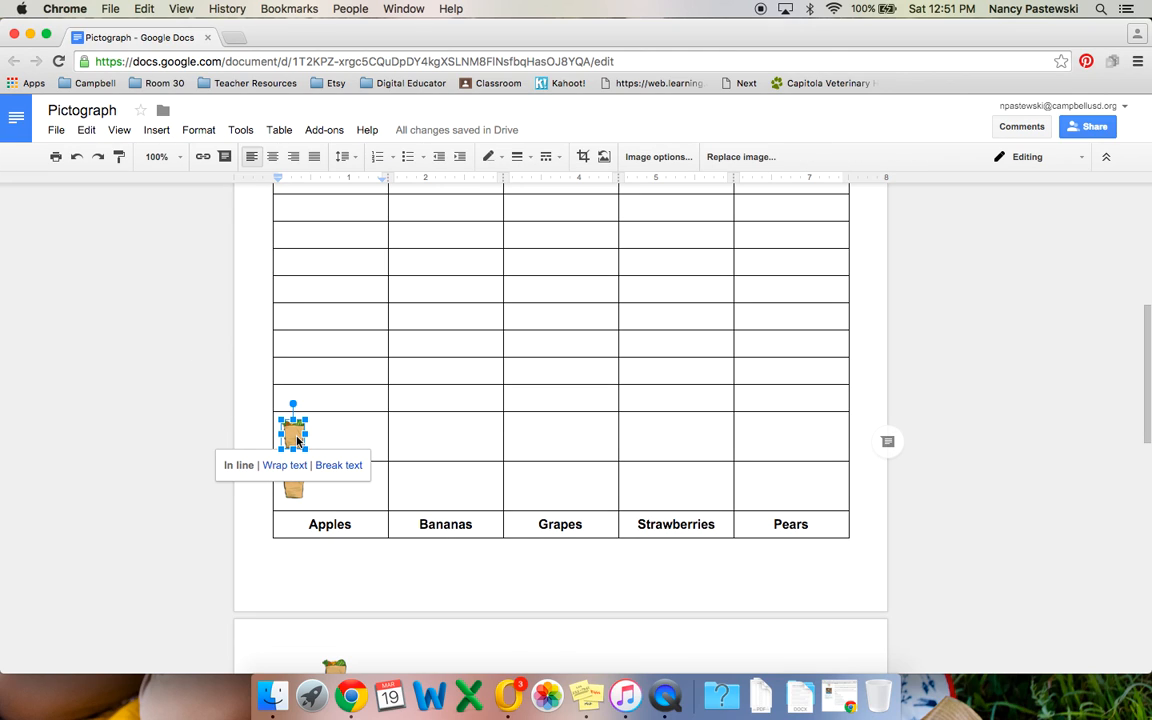
{"action": "left_click", "coordinate": [272, 156]}
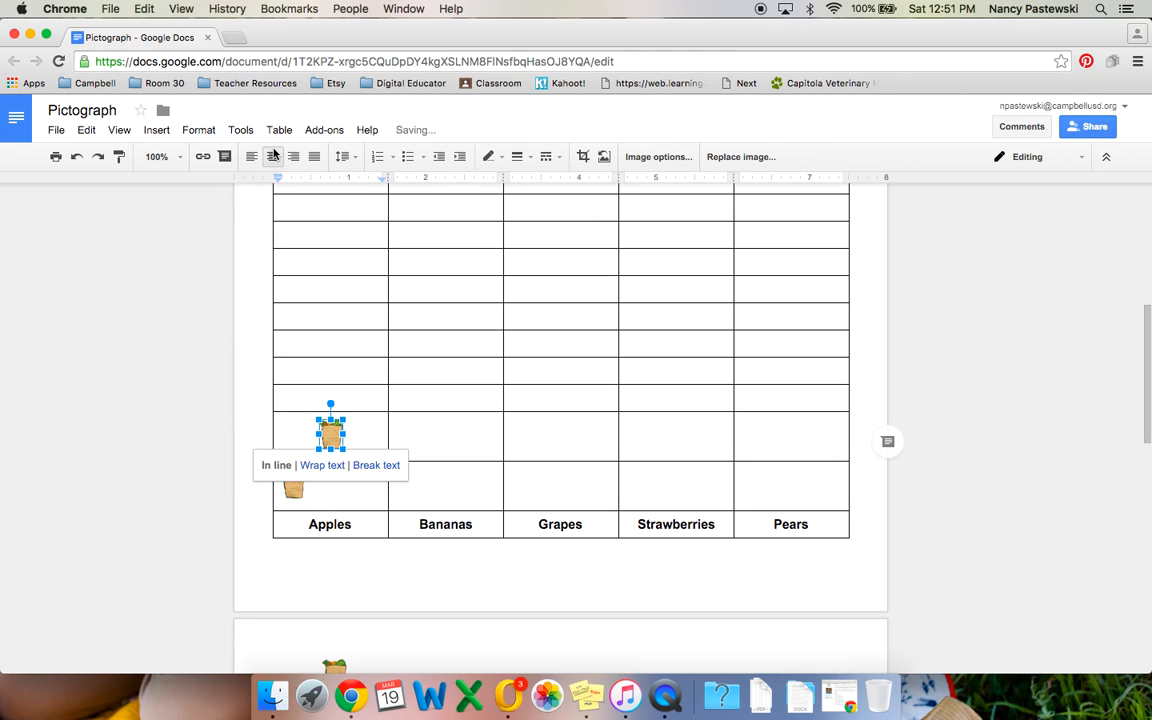
{"action": "left_click", "coordinate": [298, 495]}
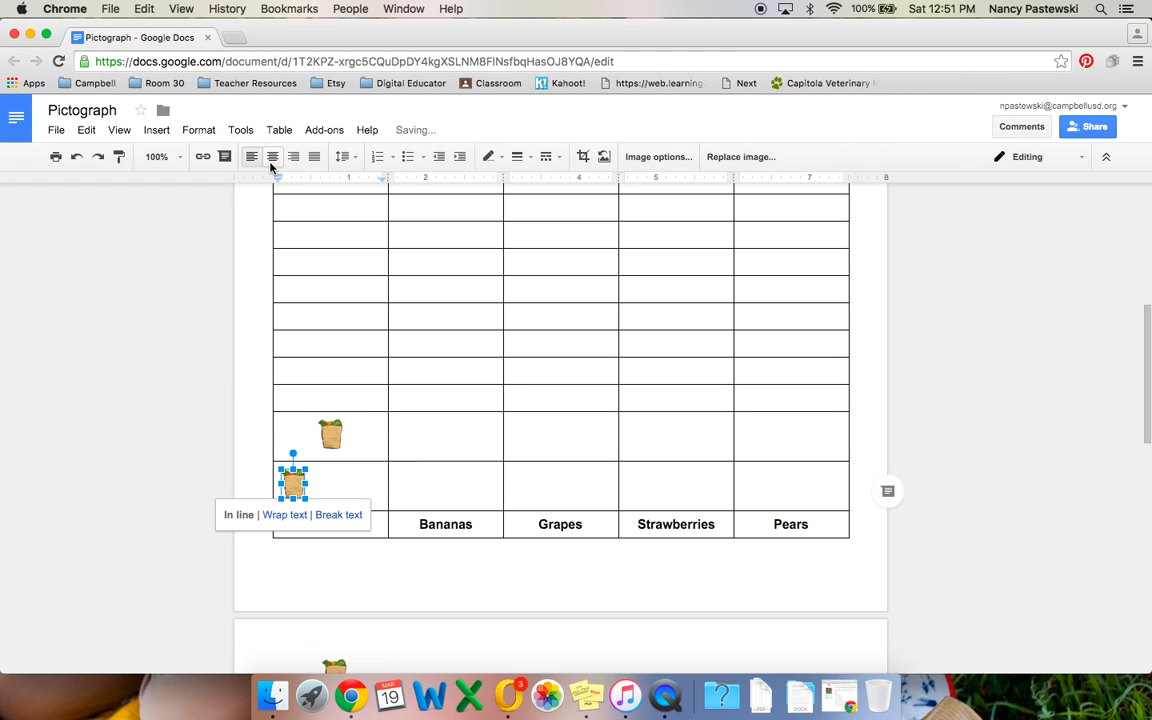
{"action": "left_click", "coordinate": [272, 156]}
{"action": "left_click", "coordinate": [363, 436]}
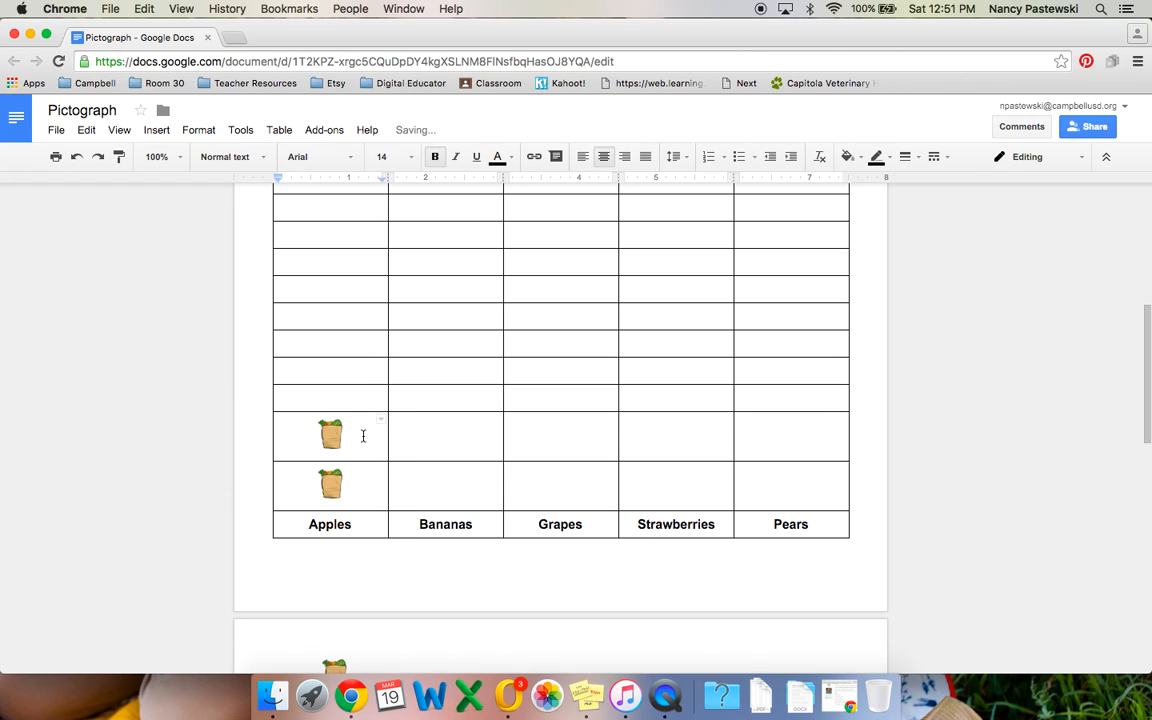
Step: Copy a centered icon from the Apples column and paste it into the four cells directly above the Bananas label
{"action": "left_click", "coordinate": [330, 433]}
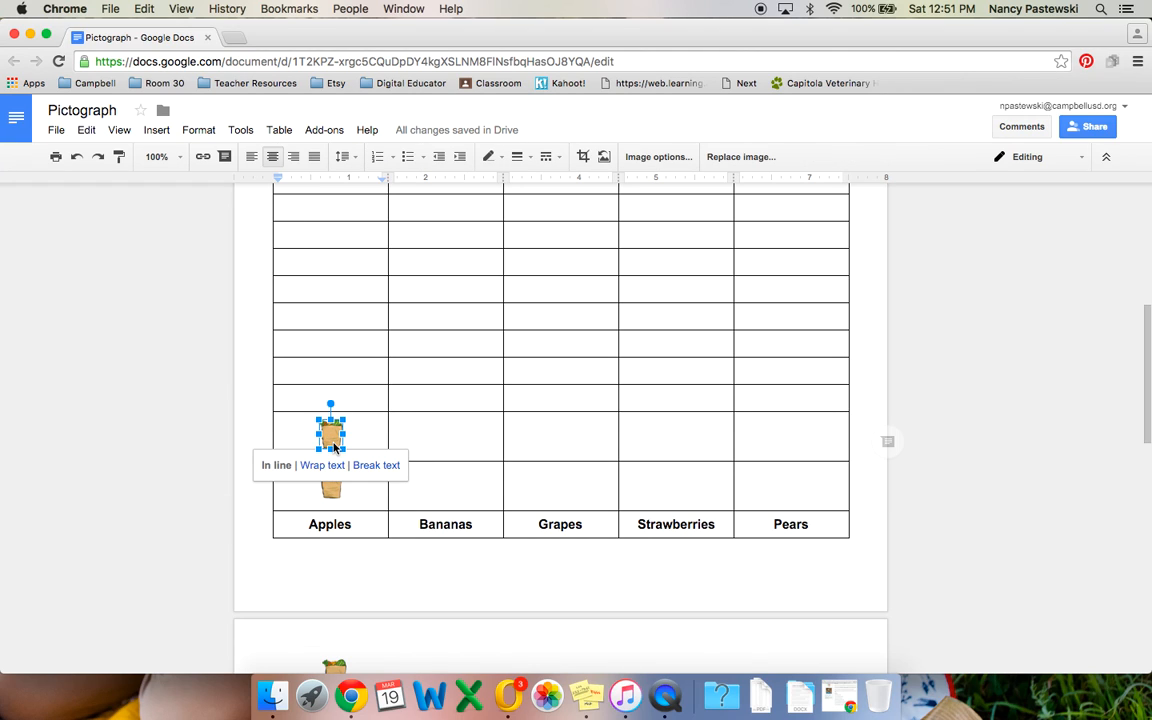
{"action": "left_click", "coordinate": [447, 428]}
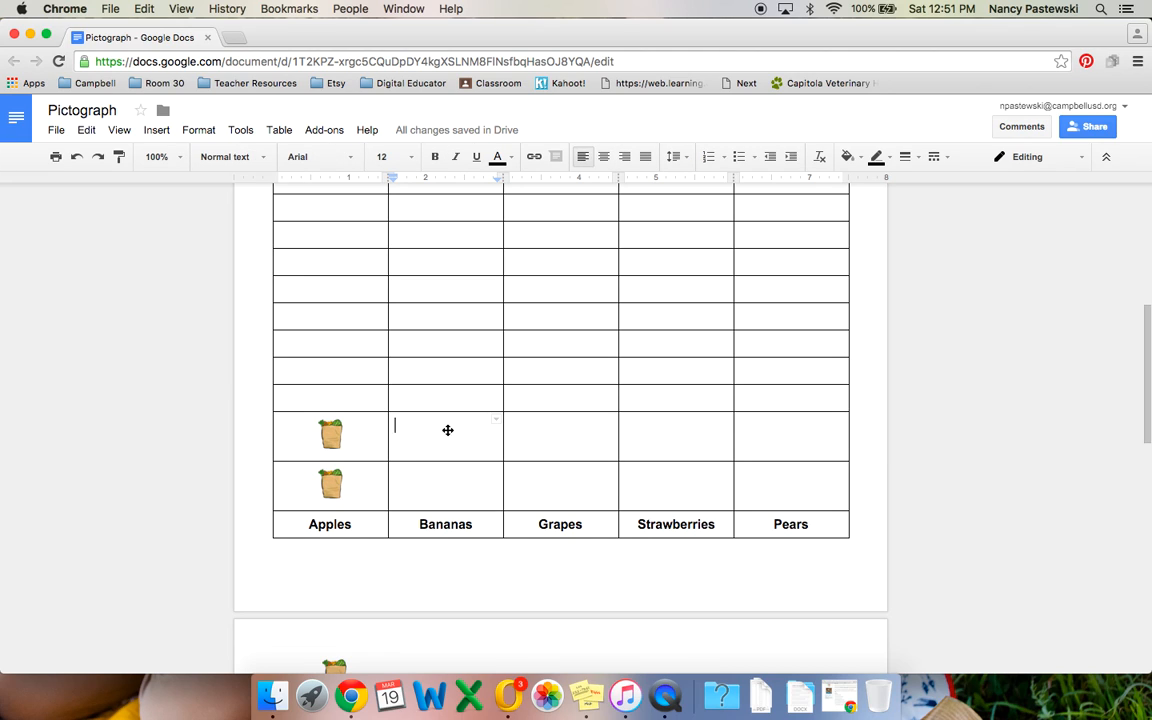
{"action": "key", "text": "super+v"}
{"action": "left_click", "coordinate": [450, 483]}
{"action": "key", "text": "super+v"}
{"action": "left_click", "coordinate": [445, 398]}
{"action": "key", "text": "super+v"}
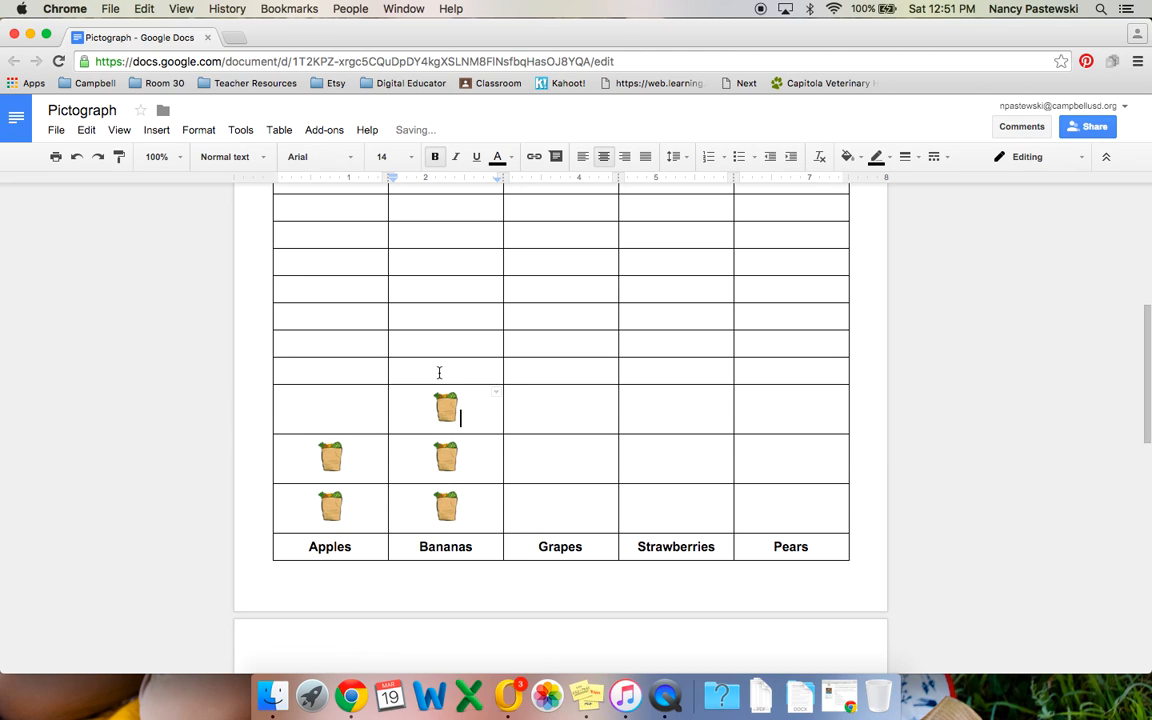
{"action": "left_click", "coordinate": [439, 372]}
{"action": "key", "text": "super+v"}
Step: Paste the grocery bag icon into each of the three cells directly above the Grapes label
{"action": "left_click", "coordinate": [565, 432]}
{"action": "key", "text": "super+v"}
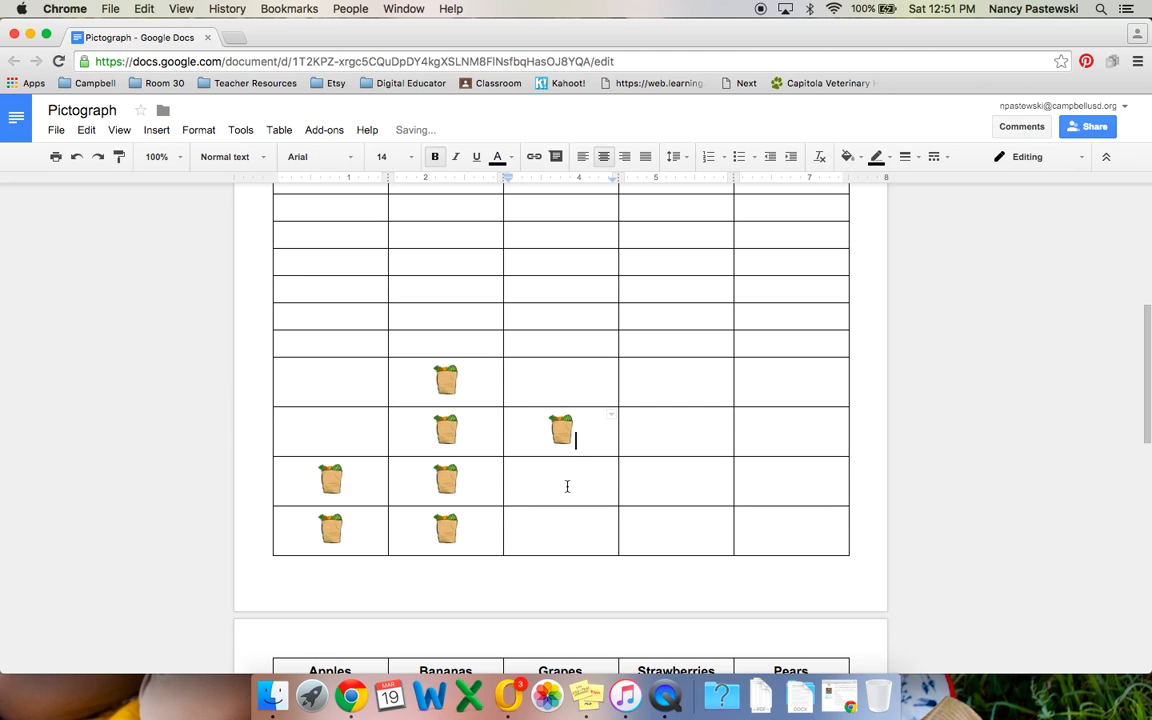
{"action": "left_click", "coordinate": [567, 486]}
{"action": "key", "text": "super+v"}
{"action": "left_click", "coordinate": [573, 530]}
{"action": "key", "text": "super+v"}
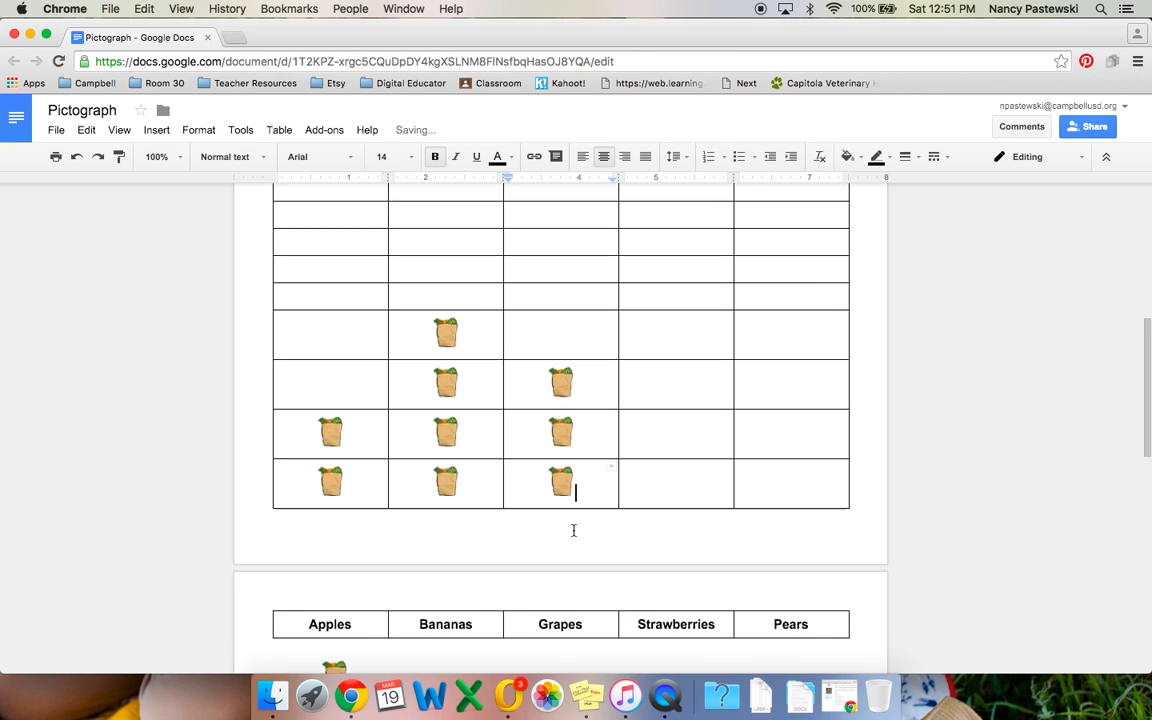
Step: Paste the grocery bag icon into the two cells directly above both the Strawberries and Pears labels
{"action": "scroll", "coordinate": [590, 520], "scroll_direction": "down", "scroll_amount": 1}
{"action": "left_click", "coordinate": [676, 450]}
{"action": "key", "text": "super+v"}
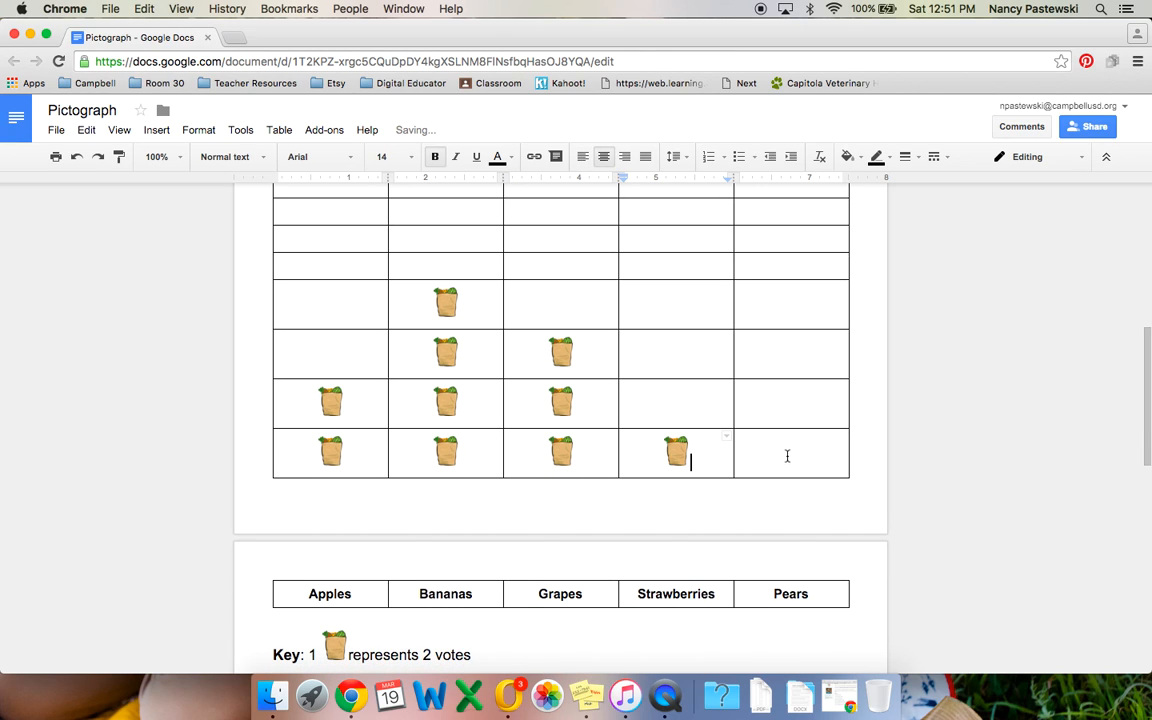
{"action": "left_click", "coordinate": [787, 456]}
{"action": "key", "text": "super+v"}
{"action": "left_click", "coordinate": [686, 406]}
{"action": "key", "text": "super+v"}
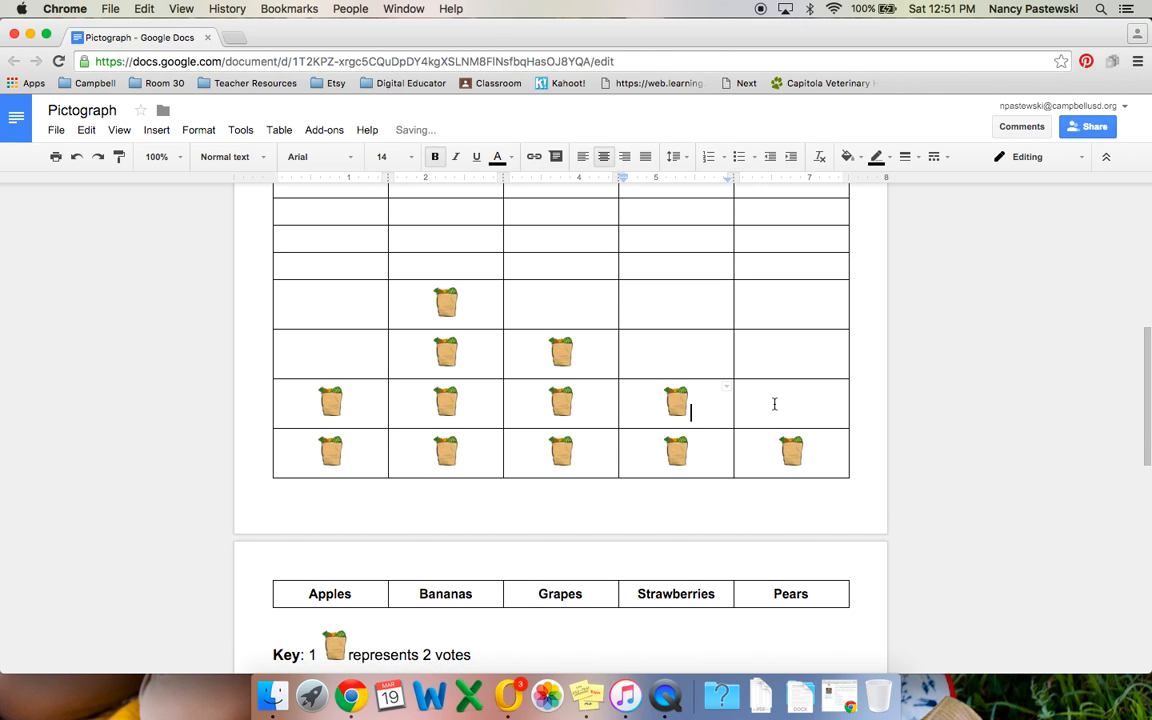
{"action": "left_click", "coordinate": [775, 404]}
{"action": "key", "text": "super+v"}
Step: Paste the icon into the next four empty cells up the Strawberries column, making a stack of six
{"action": "left_click", "coordinate": [686, 353]}
{"action": "key", "text": "super+v"}
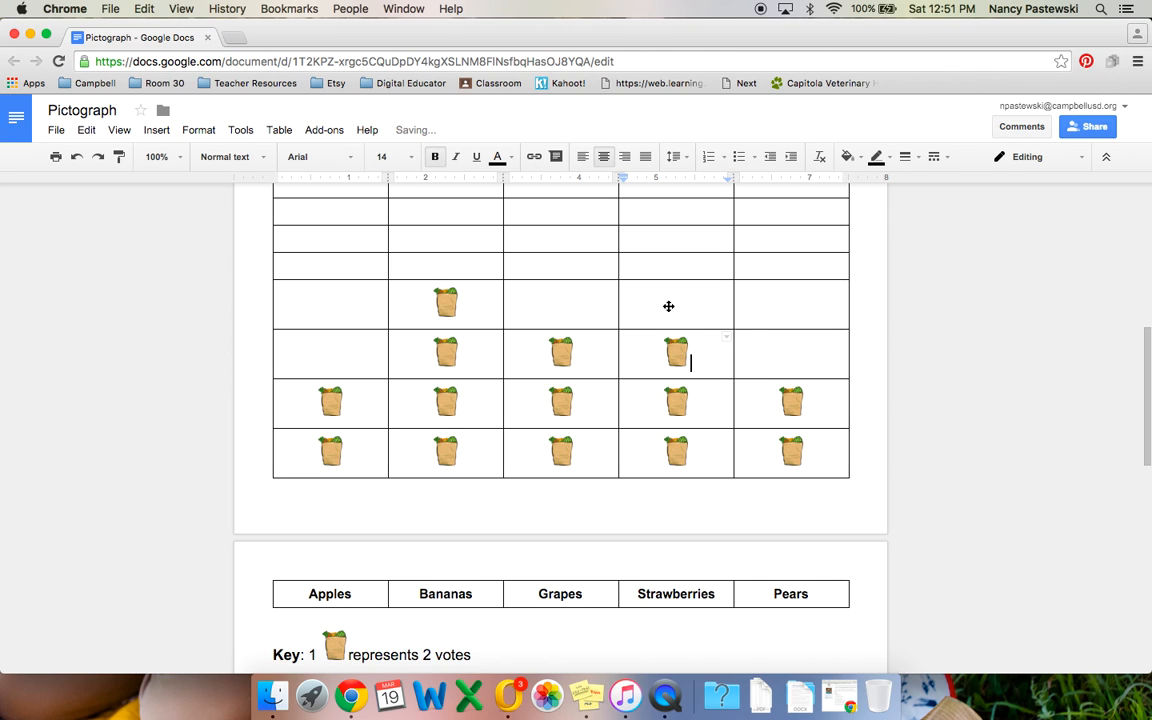
{"action": "left_click", "coordinate": [668, 306]}
{"action": "key", "text": "super+v"}
{"action": "left_click", "coordinate": [667, 265]}
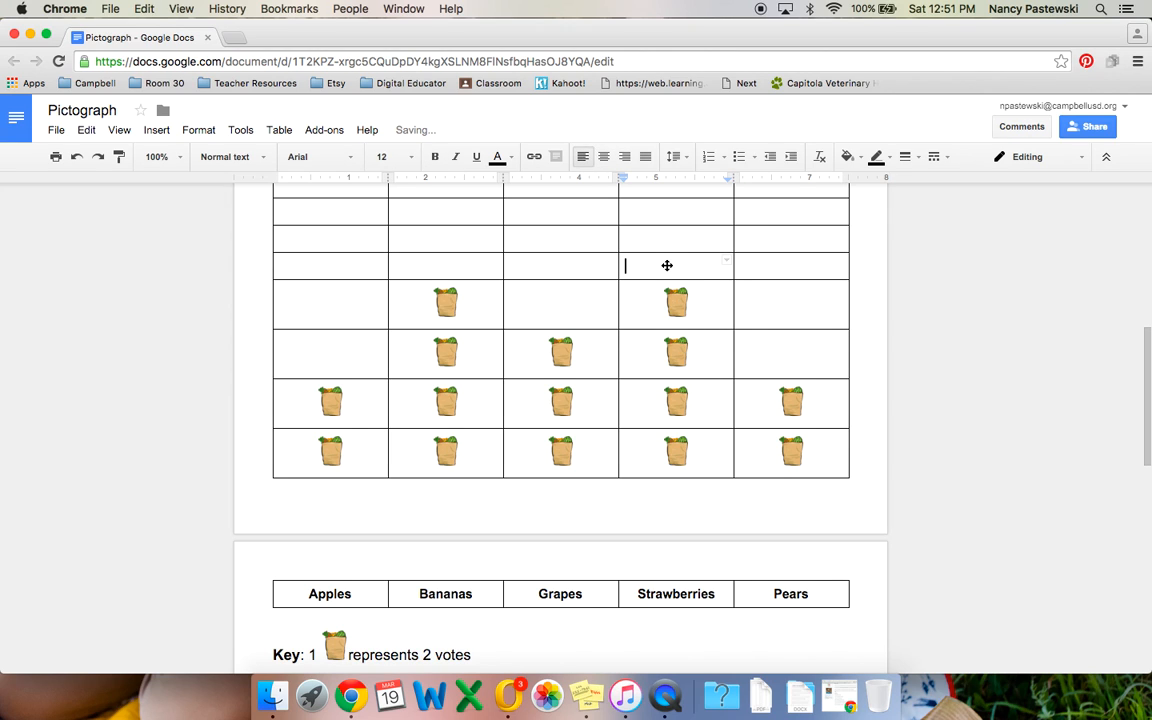
{"action": "key", "text": "super+v"}
{"action": "left_click", "coordinate": [667, 266]}
{"action": "left_click", "coordinate": [672, 280]}
{"action": "key", "text": "super+v"}
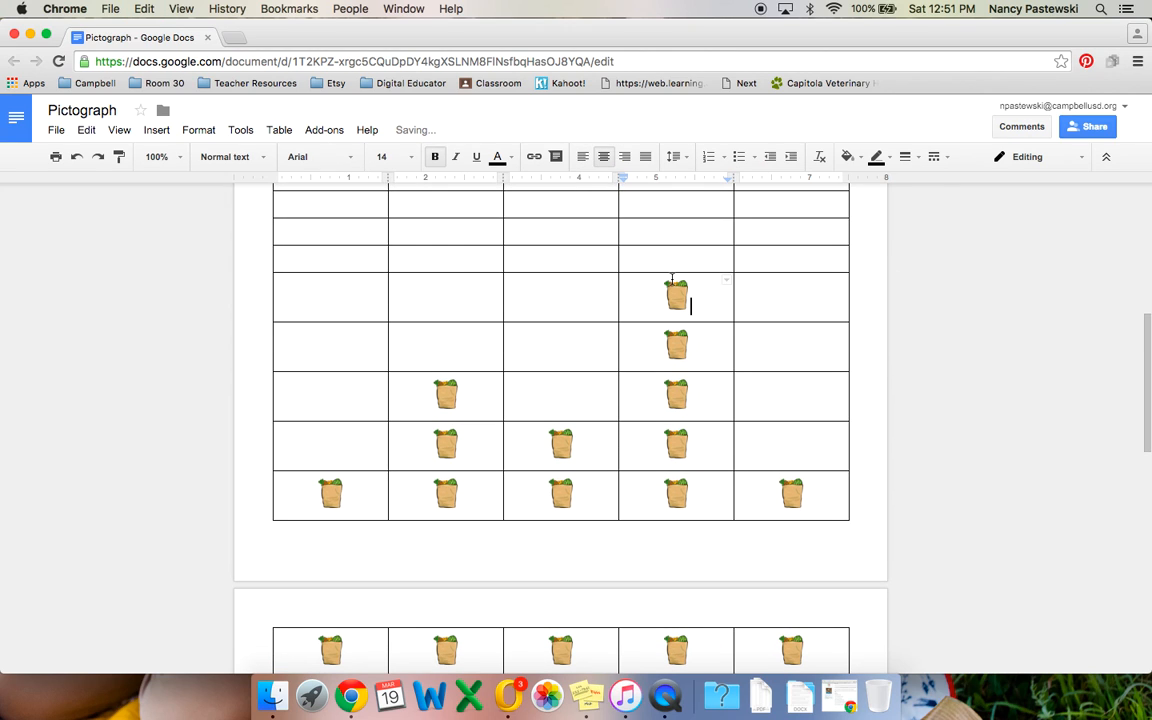
Step: Paste a third icon into the Pears column and enlarge it to roughly the column's width
{"action": "scroll", "coordinate": [672, 280], "scroll_direction": "down", "scroll_amount": 3}
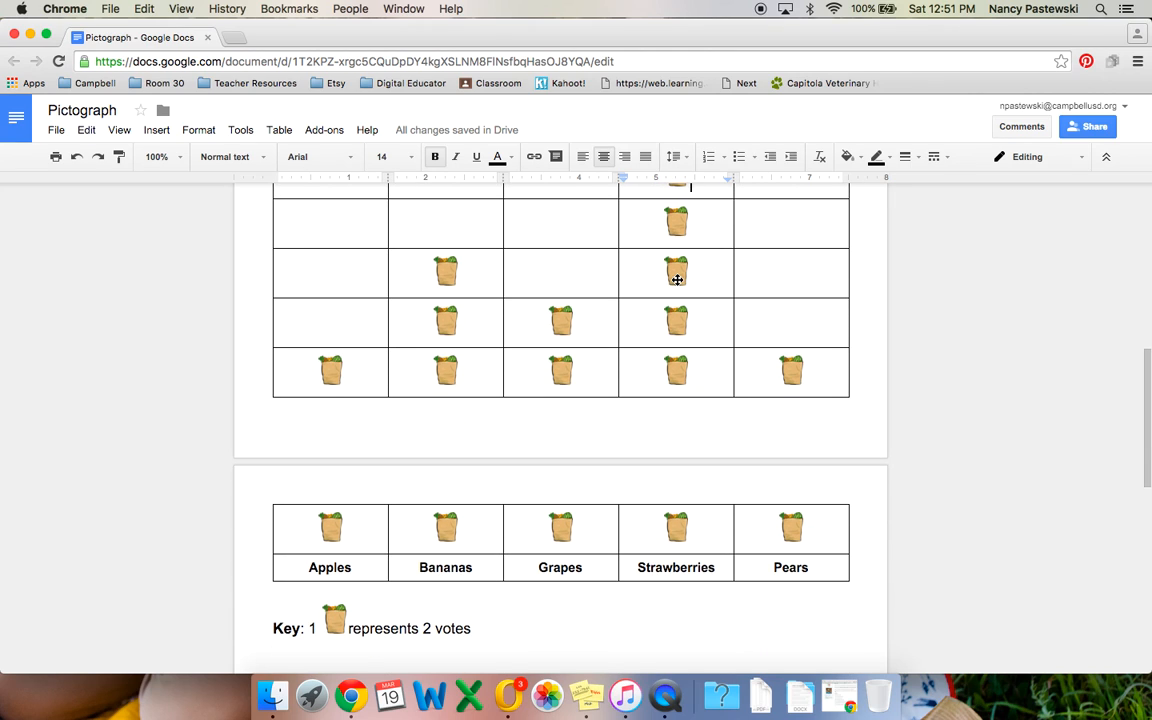
{"action": "scroll", "coordinate": [677, 280], "scroll_direction": "up", "scroll_amount": 2}
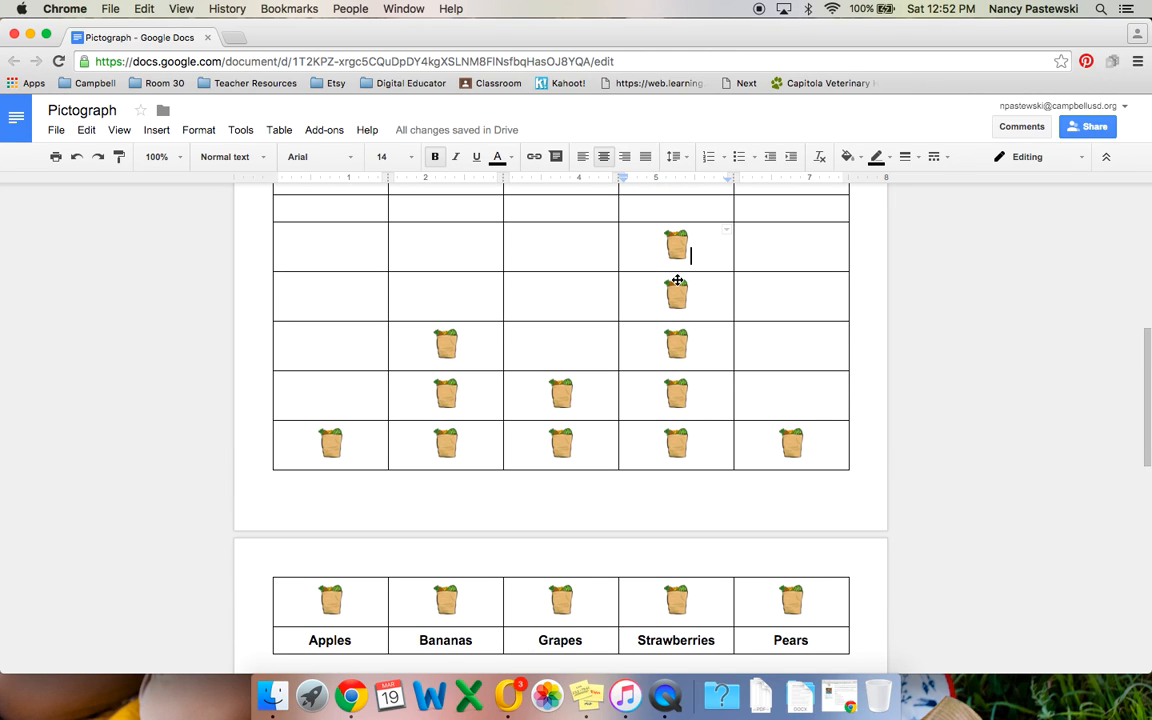
{"action": "scroll", "coordinate": [677, 280], "scroll_direction": "down", "scroll_amount": 2}
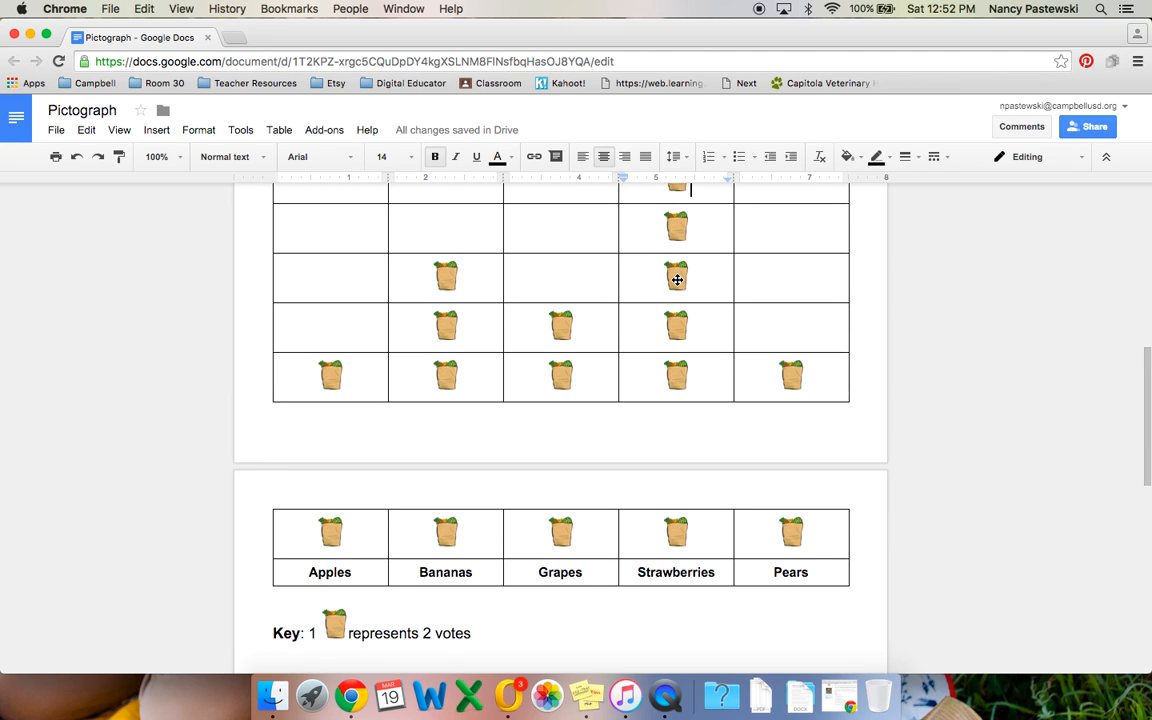
{"action": "left_click", "coordinate": [790, 329]}
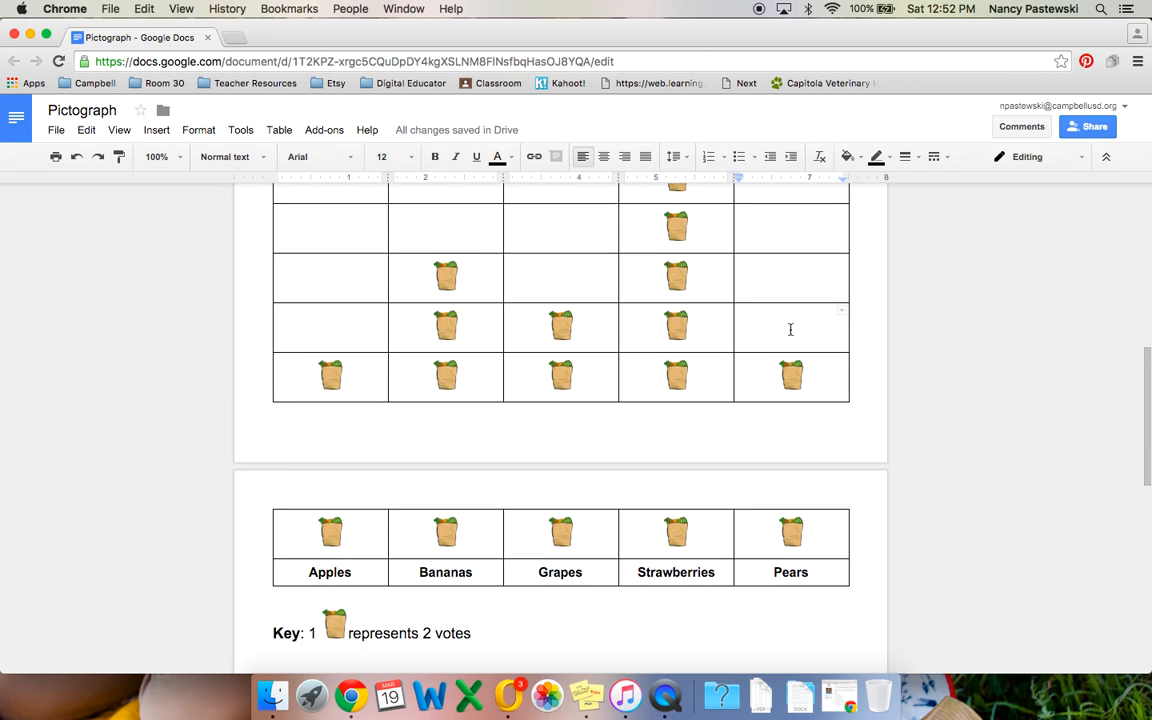
{"action": "key", "text": "super+v"}
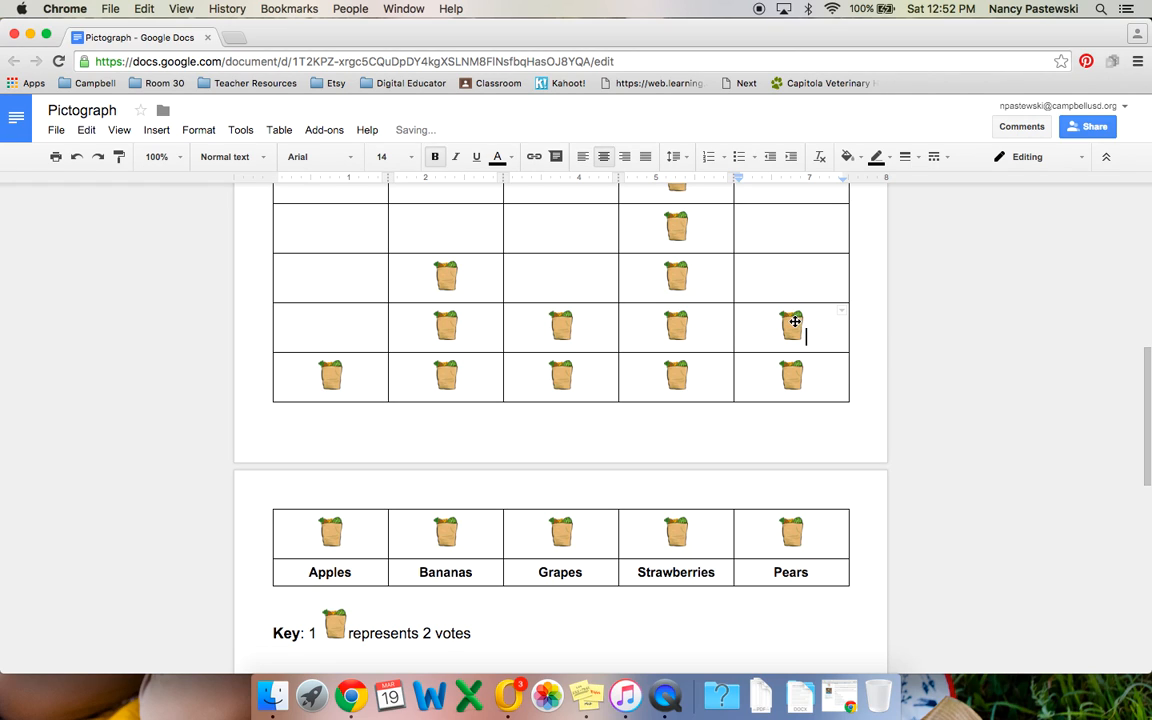
{"action": "left_click", "coordinate": [795, 321]}
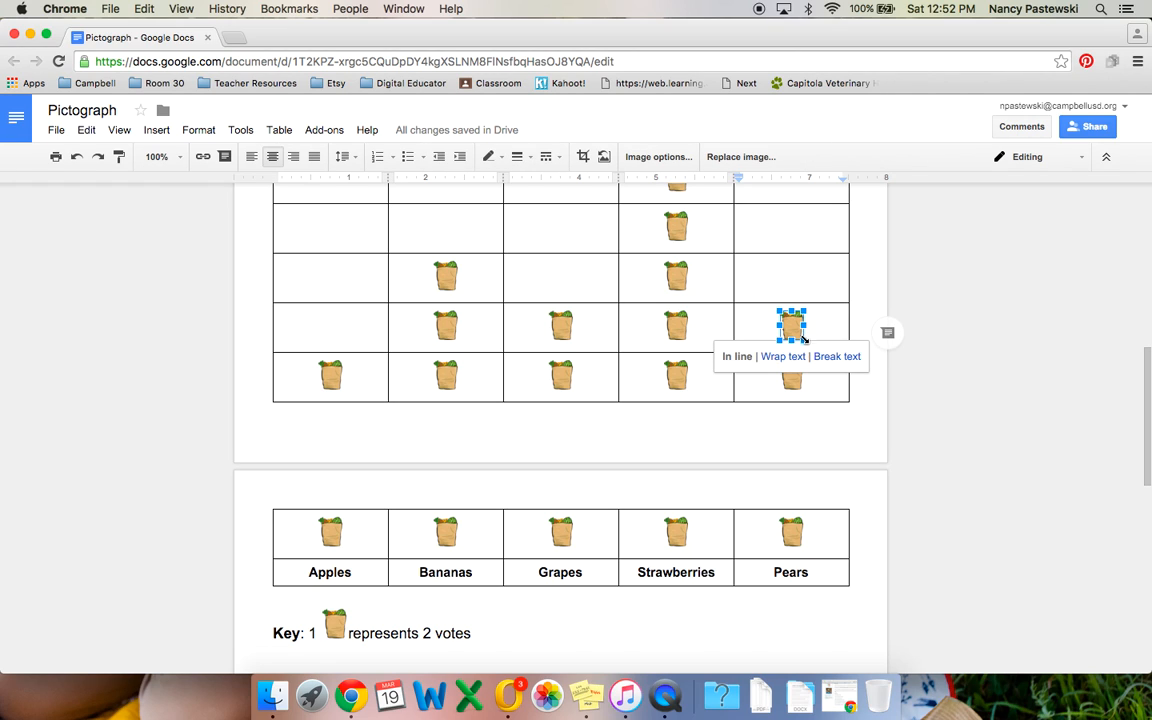
{"action": "left_click_drag", "start_coordinate": [803, 340], "coordinate": [895, 428]}
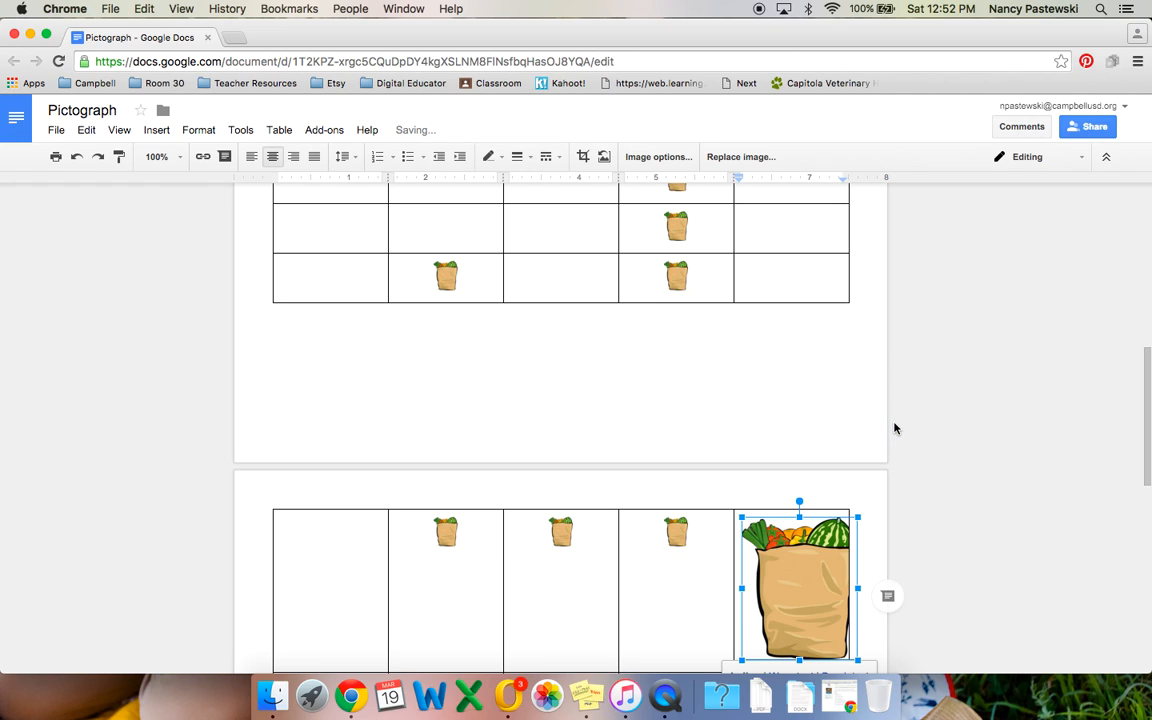
Step: Crop the enlarged grocery bag in the Pears column down to its left half
{"action": "scroll", "coordinate": [717, 267], "scroll_direction": "down", "scroll_amount": 3}
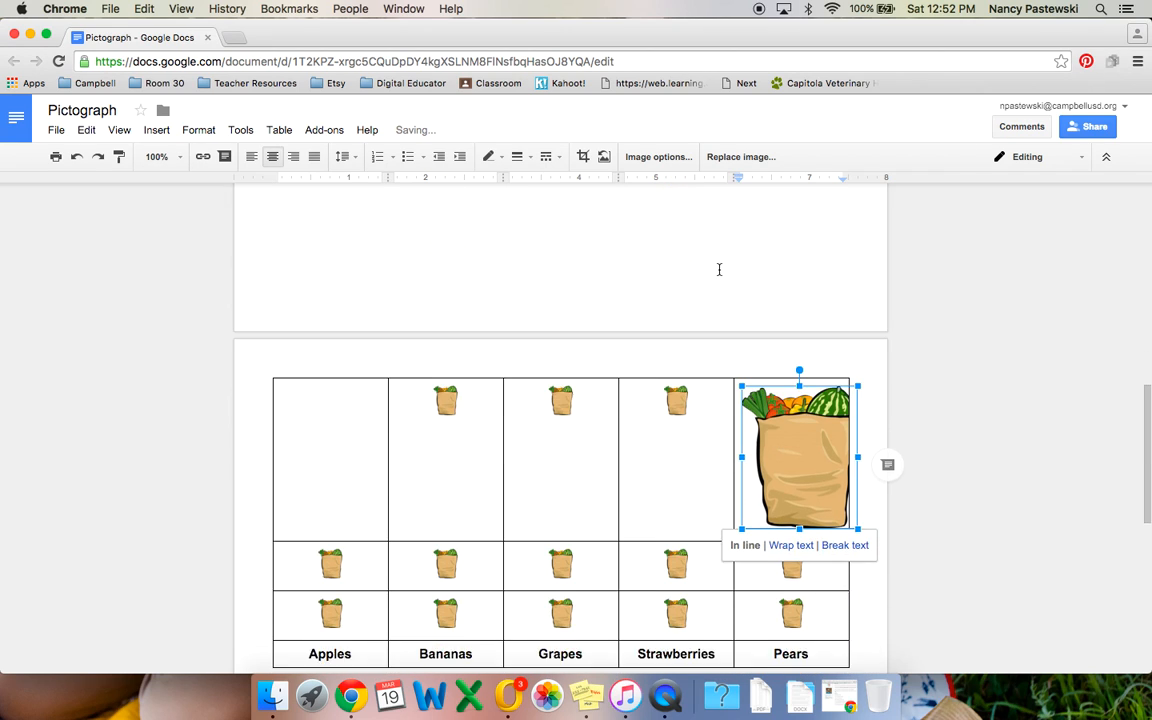
{"action": "right_click", "coordinate": [818, 438]}
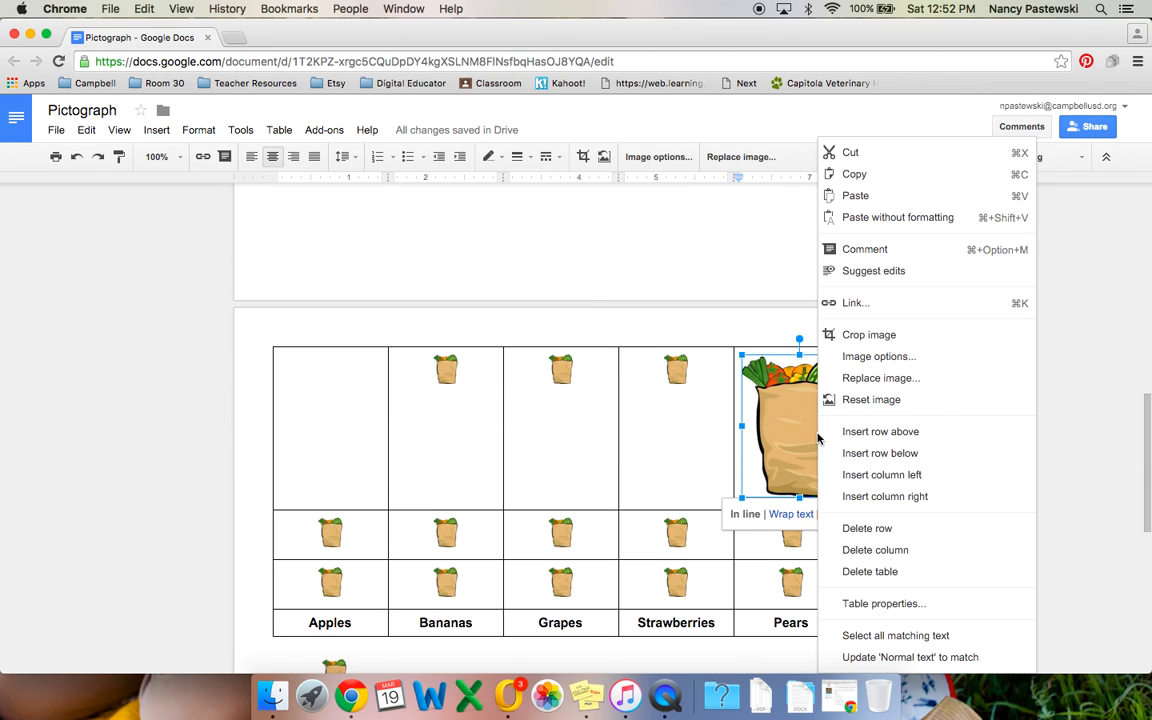
{"action": "left_click", "coordinate": [853, 335]}
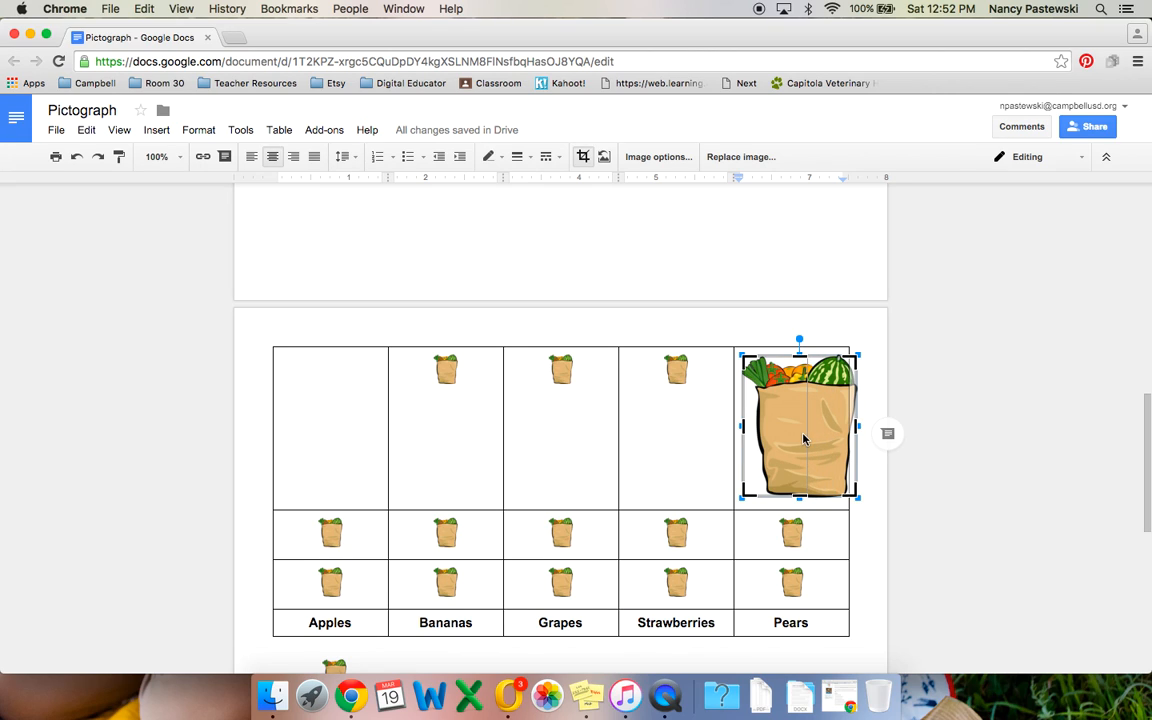
{"action": "left_click_drag", "start_coordinate": [801, 438], "coordinate": [818, 436]}
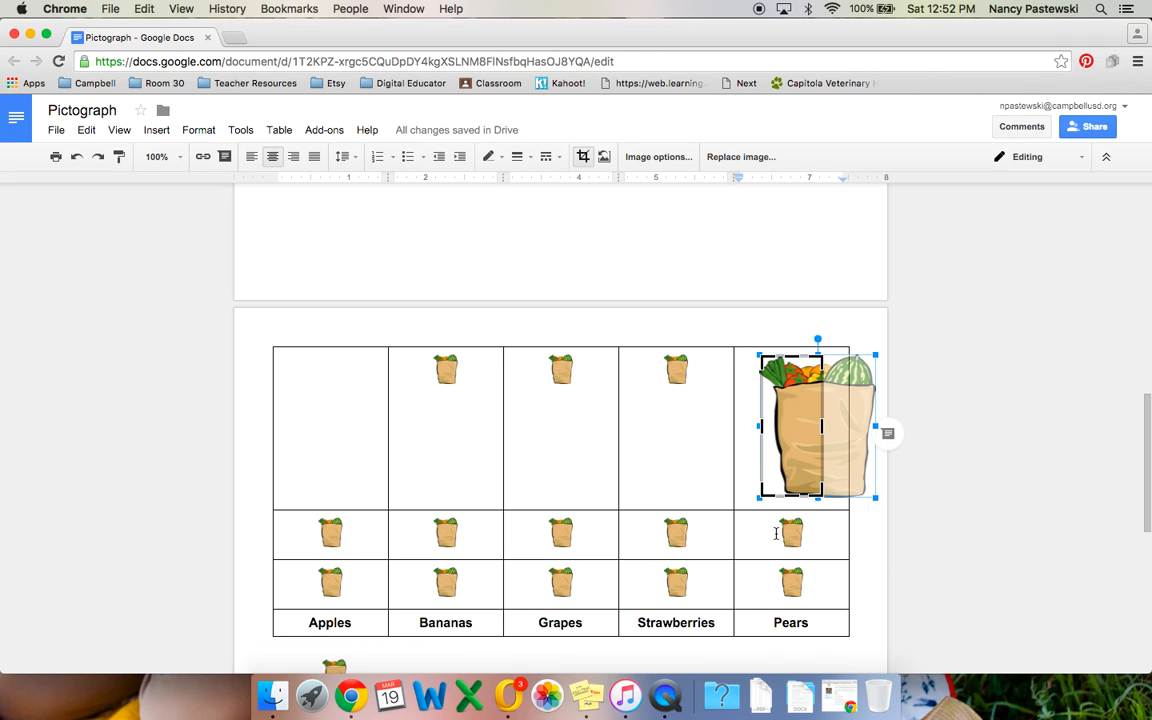
{"action": "key", "text": "Return"}
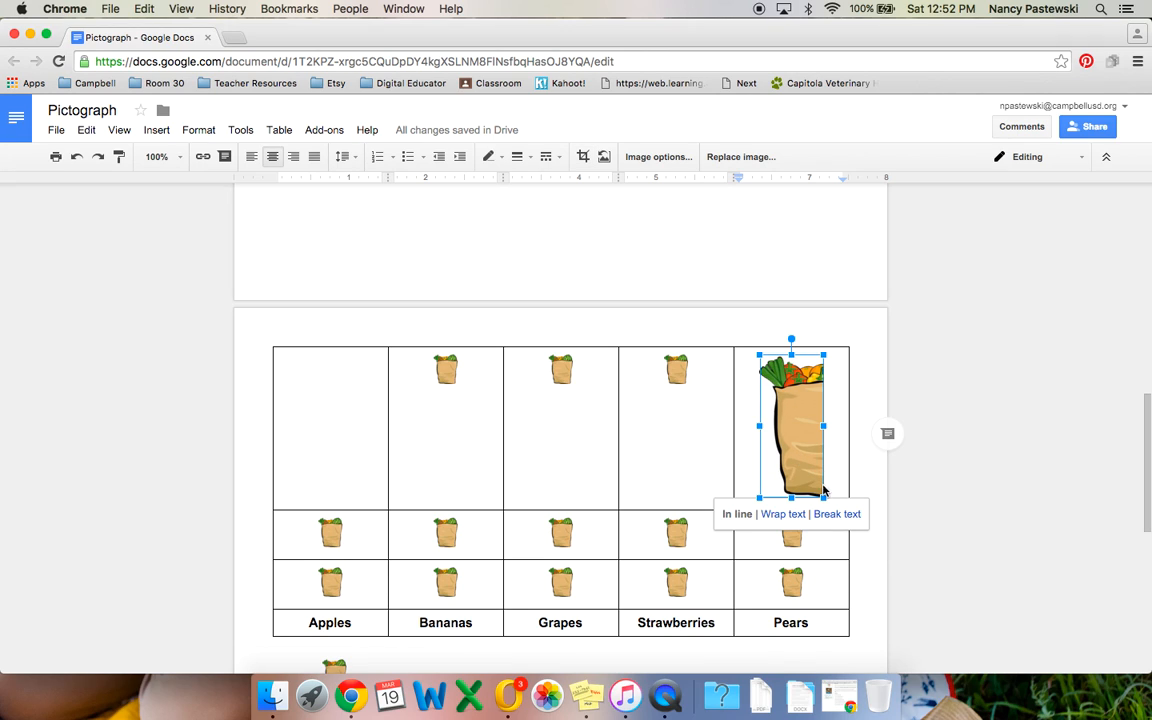
Step: Shrink the cropped half bag in the Pears column to about the size of the other icons
{"action": "left_click_drag", "start_coordinate": [823, 497], "coordinate": [776, 376]}
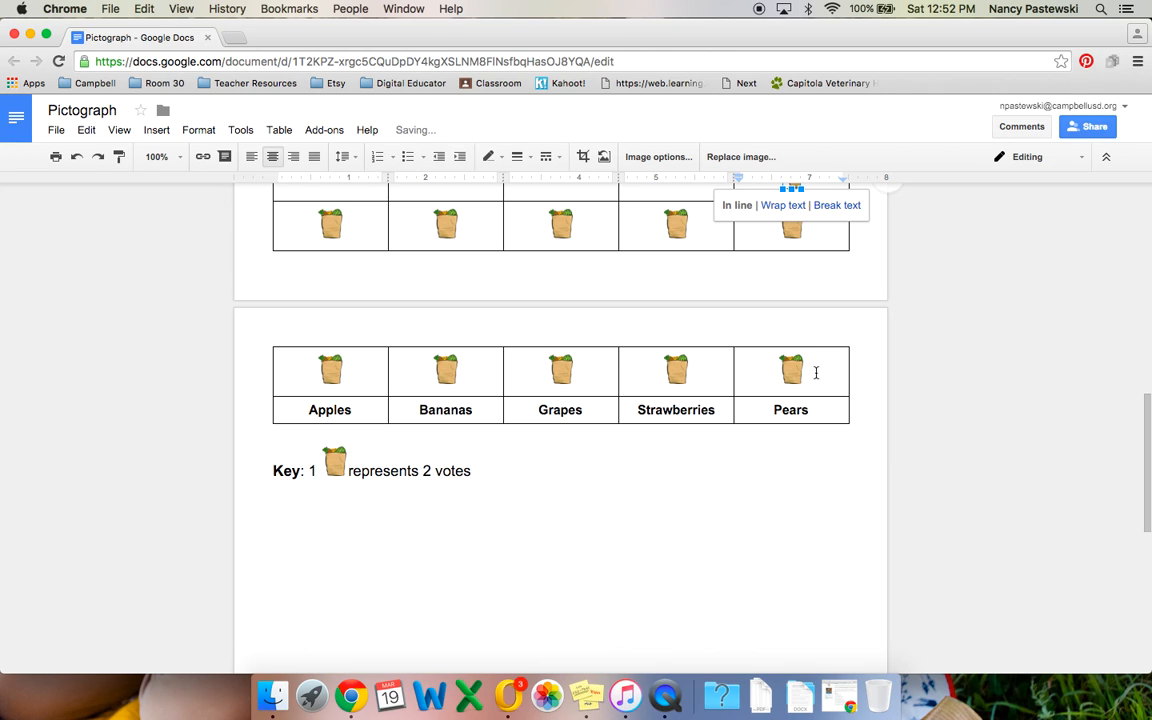
{"action": "scroll", "coordinate": [816, 373], "scroll_direction": "up", "scroll_amount": 3}
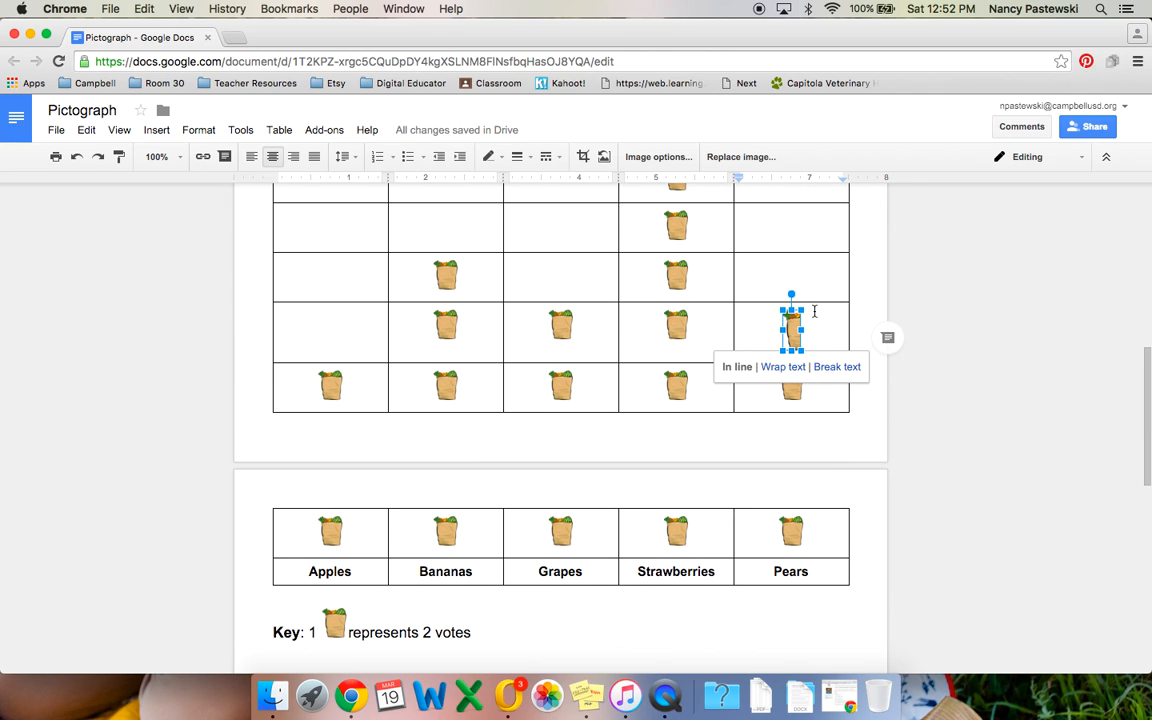
{"action": "scroll", "coordinate": [823, 533], "scroll_direction": "up", "scroll_amount": 1}
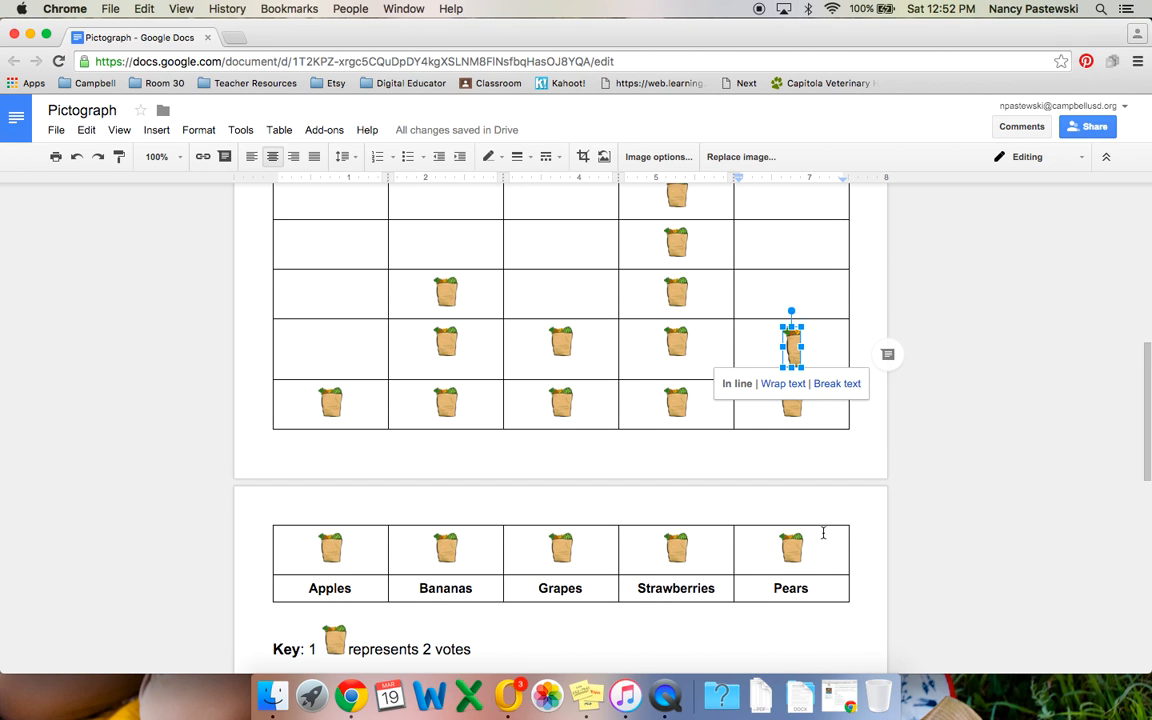
{"action": "left_click", "coordinate": [803, 301]}
Step: Delete the 16 empty table rows between the title and the highest Strawberries icon
{"action": "scroll", "coordinate": [803, 301], "scroll_direction": "up", "scroll_amount": 10}
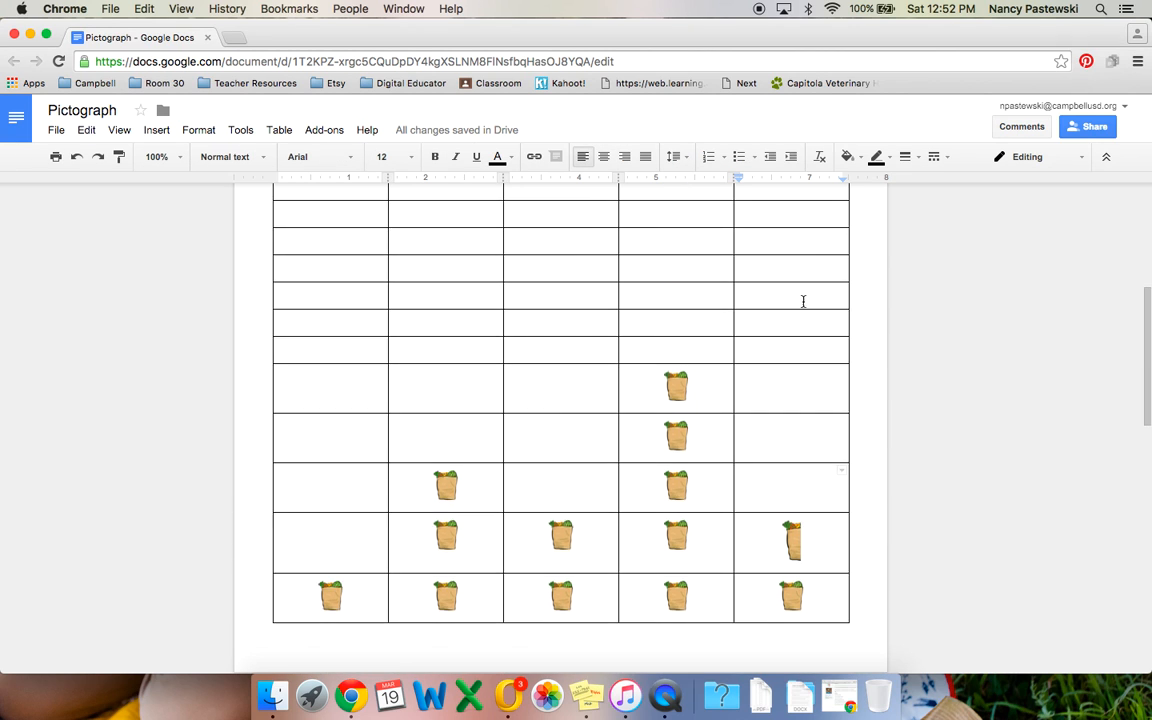
{"action": "scroll", "coordinate": [803, 301], "scroll_direction": "up", "scroll_amount": 5}
{"action": "scroll", "coordinate": [803, 301], "scroll_direction": "down", "scroll_amount": 5}
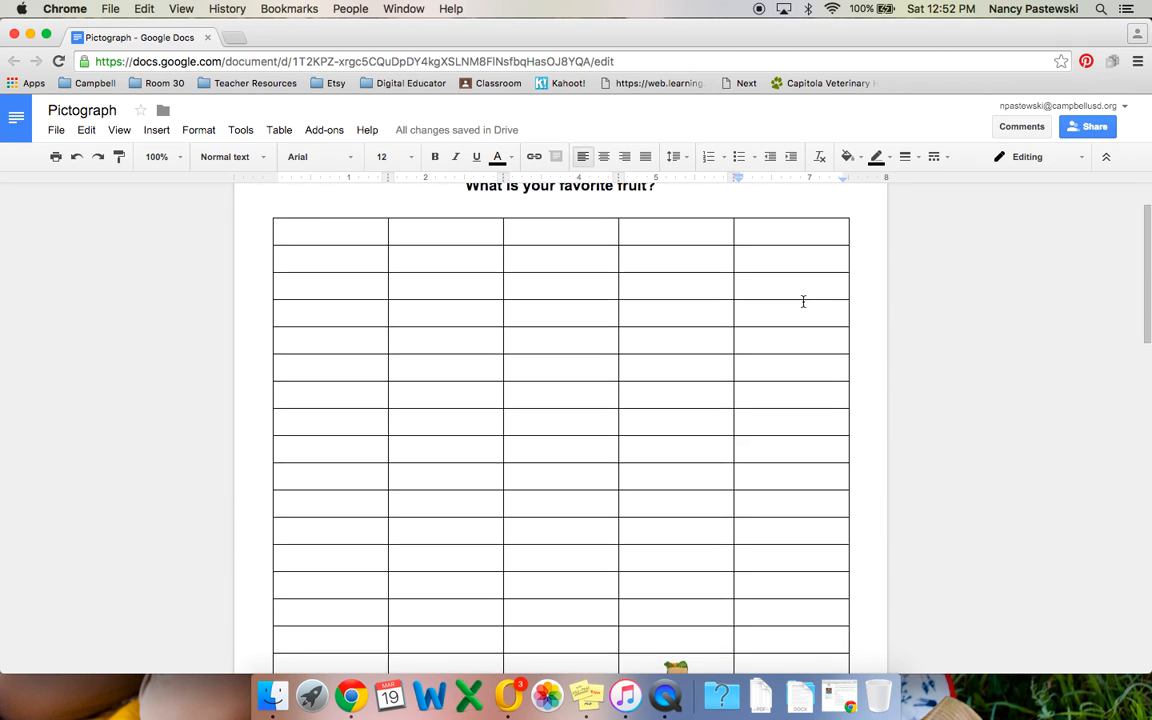
{"action": "scroll", "coordinate": [803, 301], "scroll_direction": "up", "scroll_amount": 5}
{"action": "scroll", "coordinate": [803, 301], "scroll_direction": "up", "scroll_amount": 1}
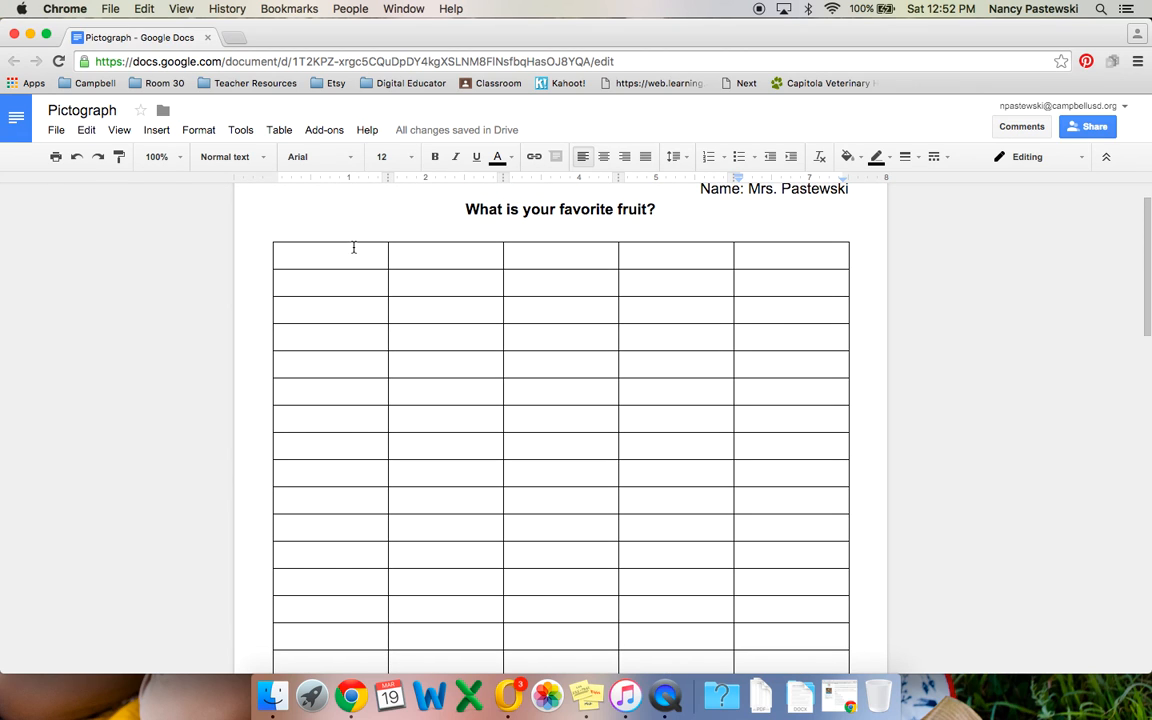
{"action": "left_click_drag", "start_coordinate": [345, 256], "coordinate": [775, 253]}
{"action": "right_click", "coordinate": [534, 250]}
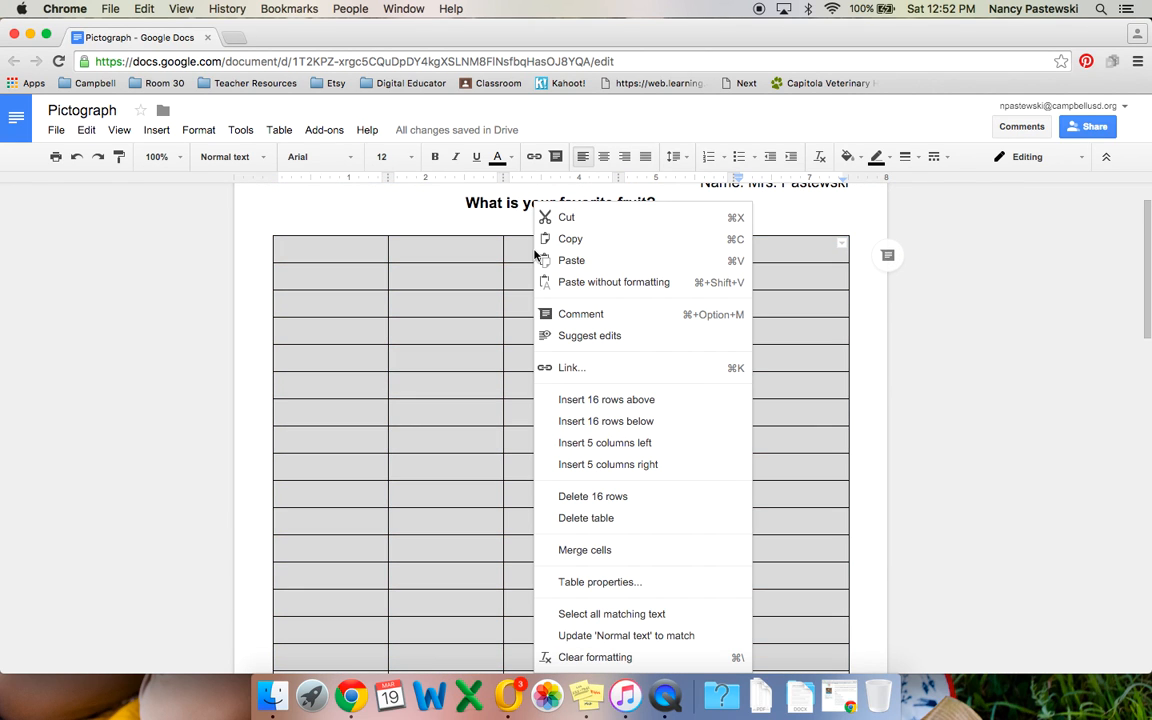
{"action": "left_click", "coordinate": [590, 497]}
Step: Select the inner borders of the six Apples column cells above the label
{"action": "scroll", "coordinate": [813, 487], "scroll_direction": "down", "scroll_amount": 5}
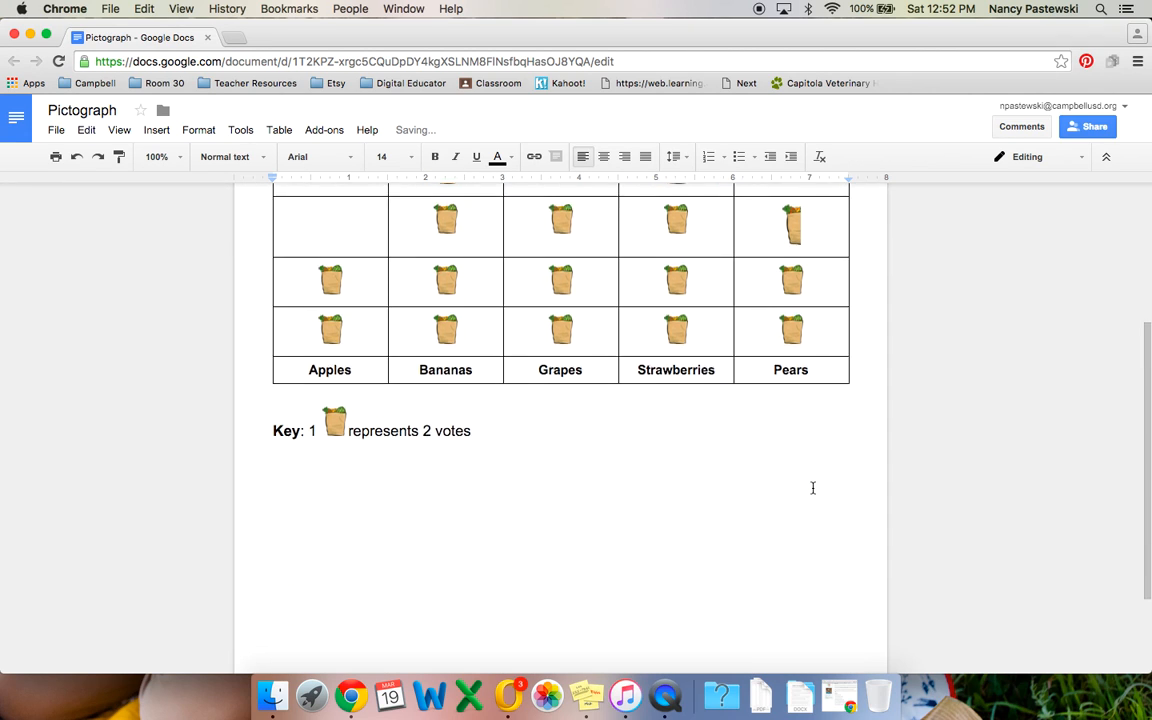
{"action": "scroll", "coordinate": [517, 301], "scroll_direction": "up", "scroll_amount": 5}
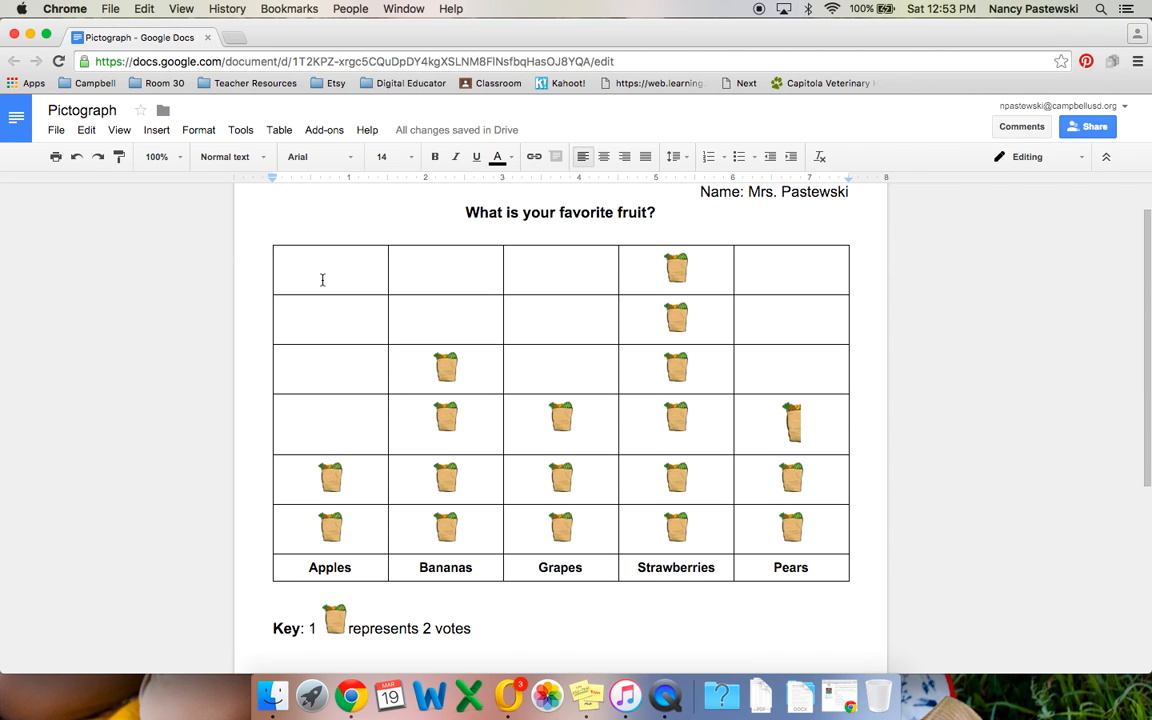
{"action": "left_click_drag", "start_coordinate": [322, 280], "coordinate": [359, 538]}
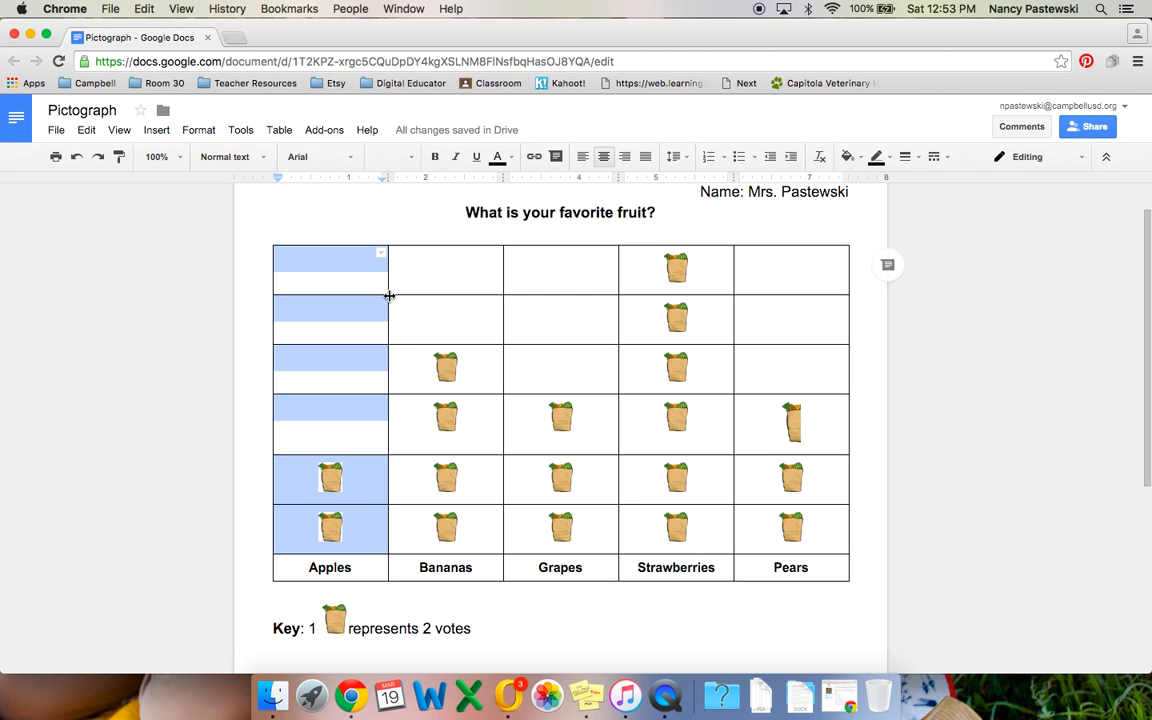
{"action": "left_click", "coordinate": [380, 254]}
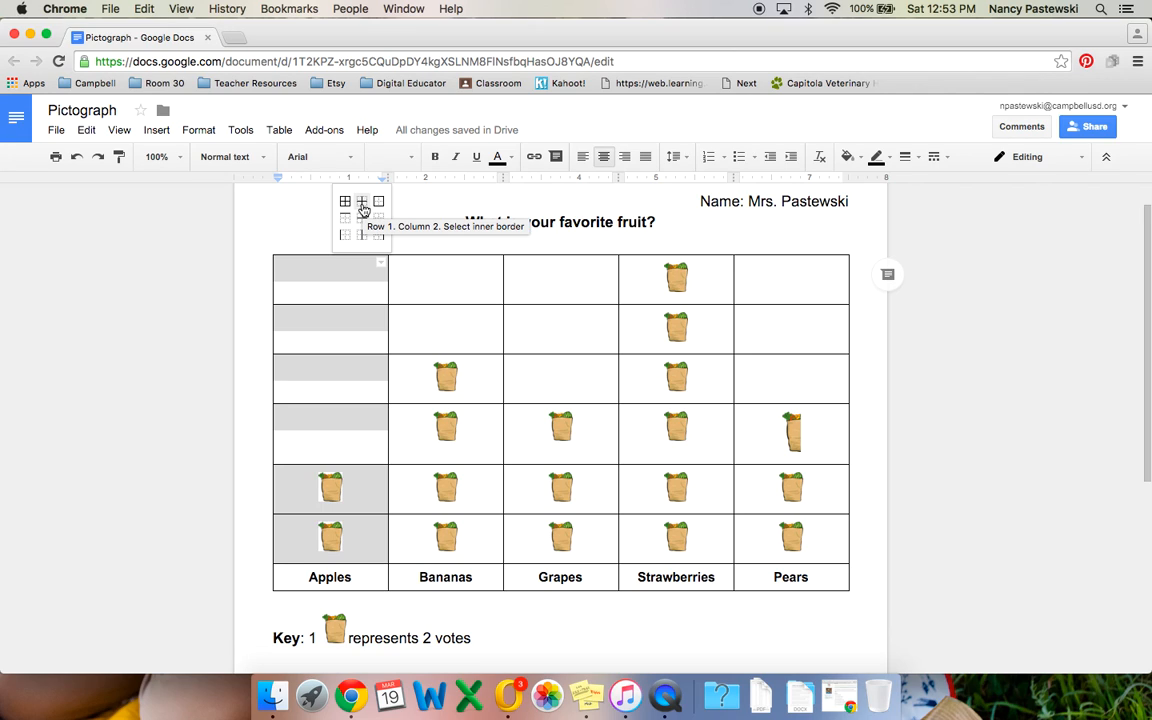
{"action": "left_click", "coordinate": [363, 205]}
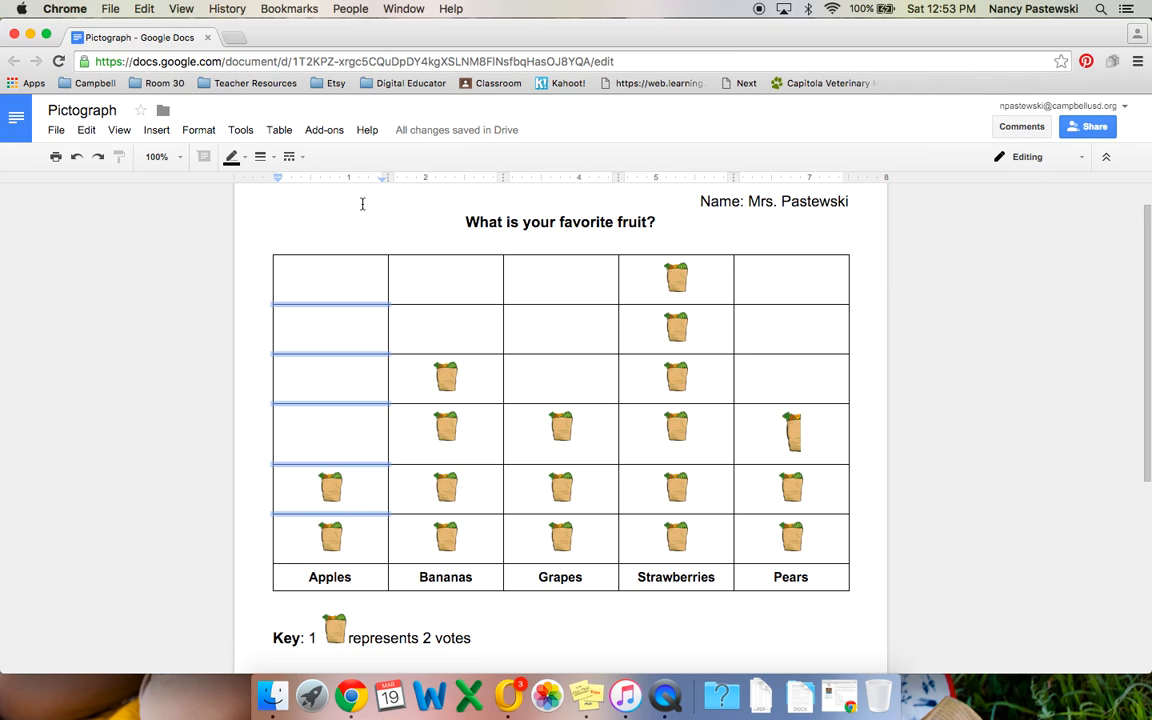